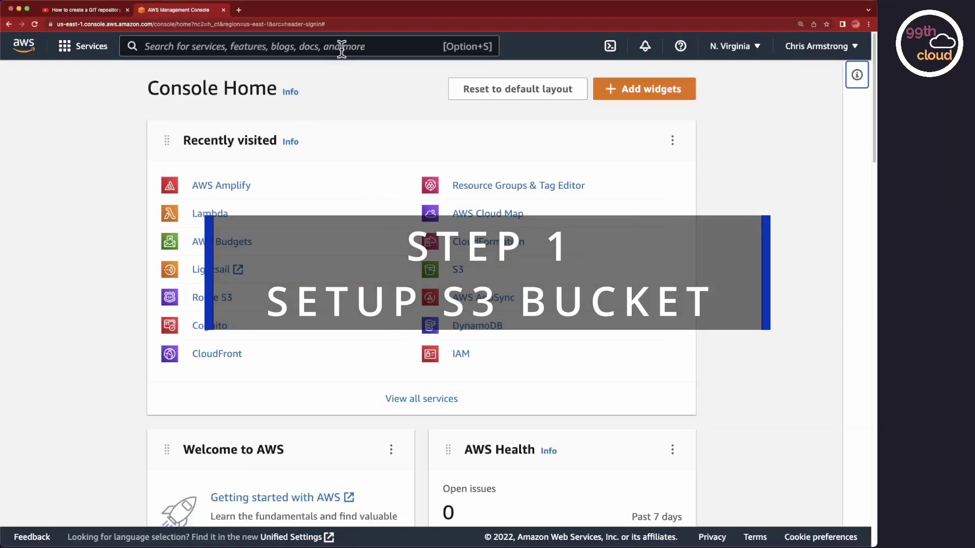
Create the S3 bucket 'todo-react-app-dfsjkl' in us-east-1, keeping all default settings.
left_click(348, 47)
type("s3")
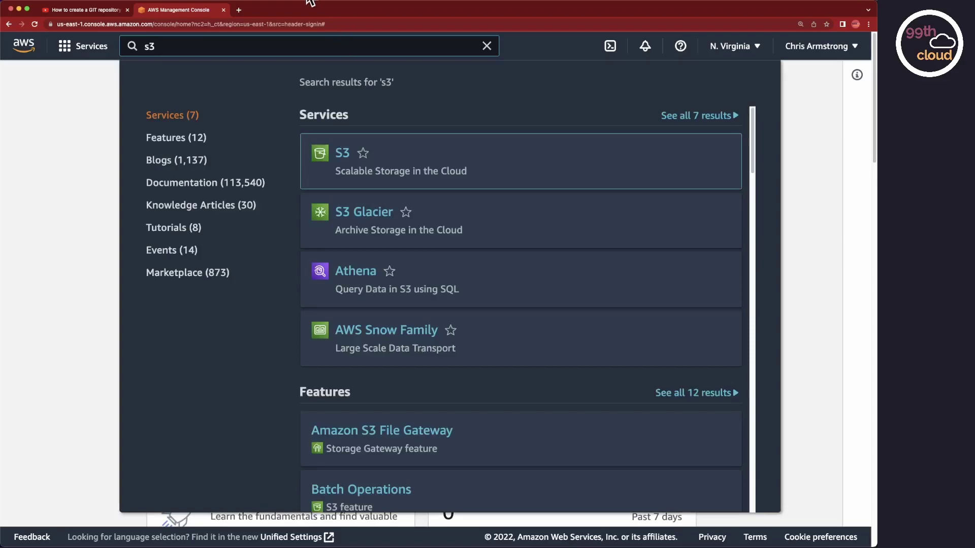
left_click(343, 157)
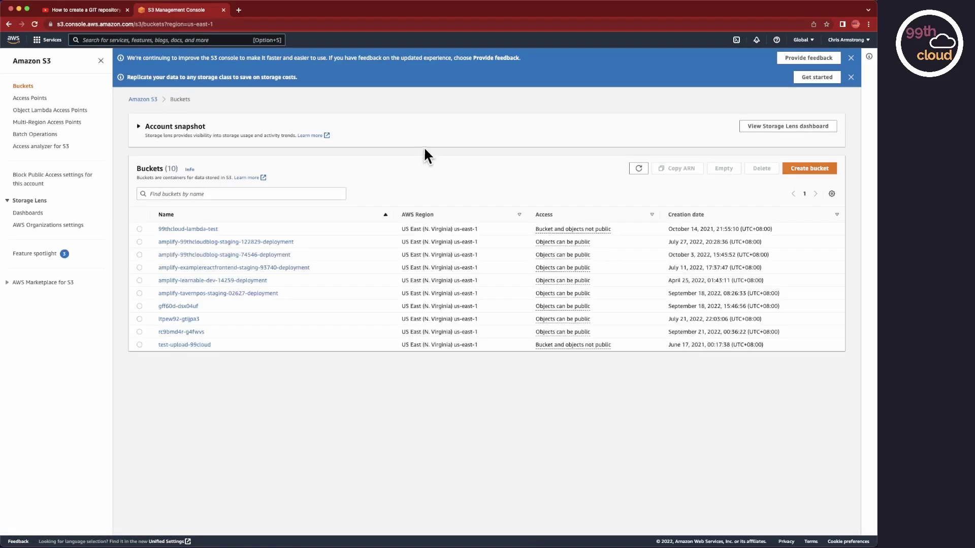
left_click(811, 174)
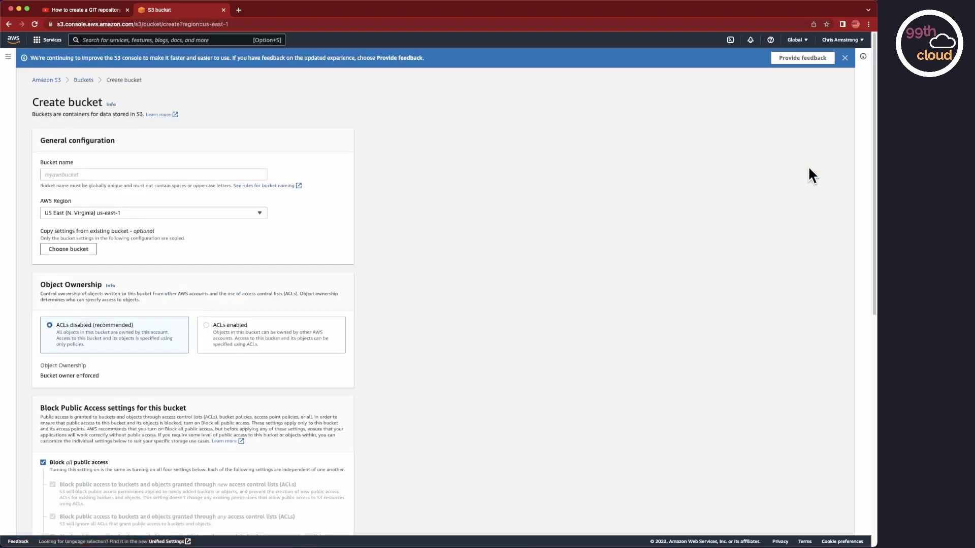
left_click(178, 173)
type("todo-react-app-")
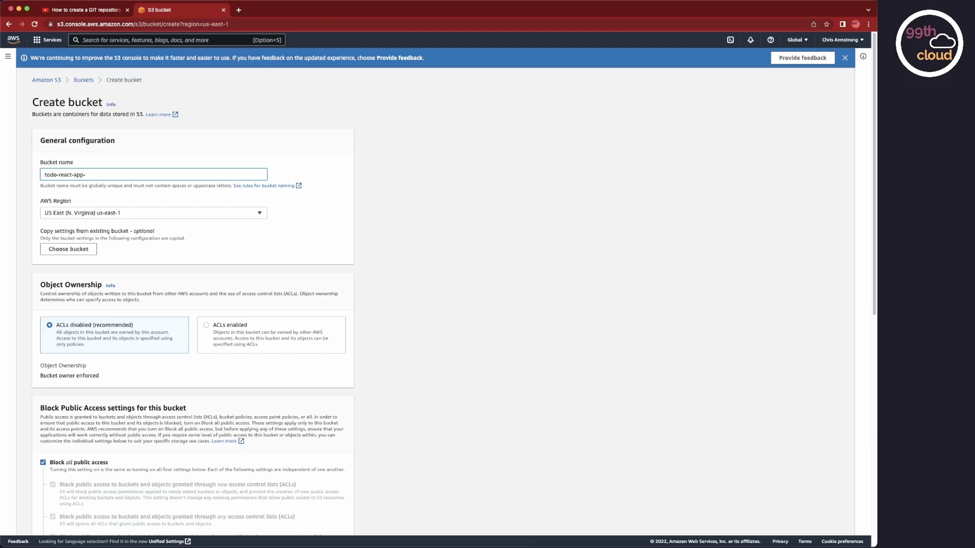
type("dfsjkl")
scroll(127, 271, "down", 3)
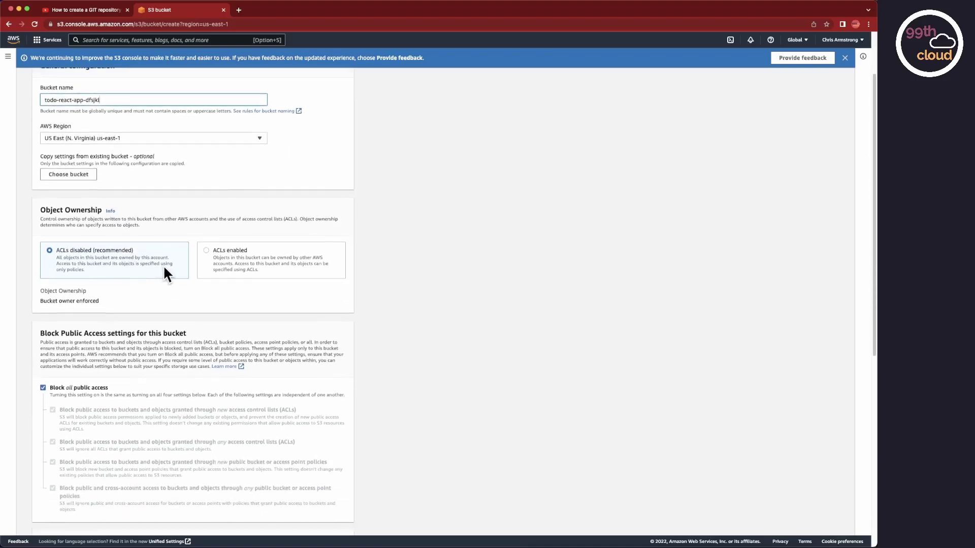
scroll(358, 274, "down", 5)
scroll(363, 269, "down", 5)
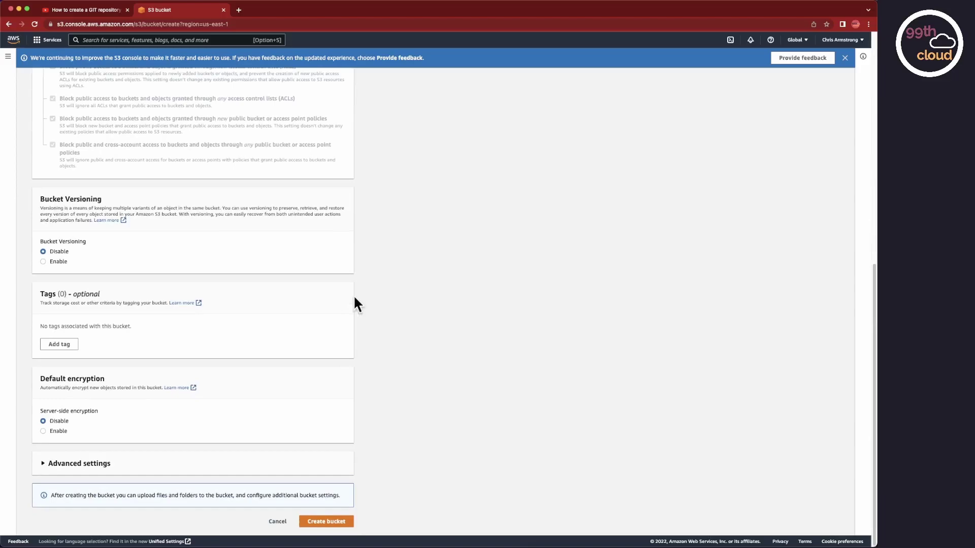
left_click(330, 523)
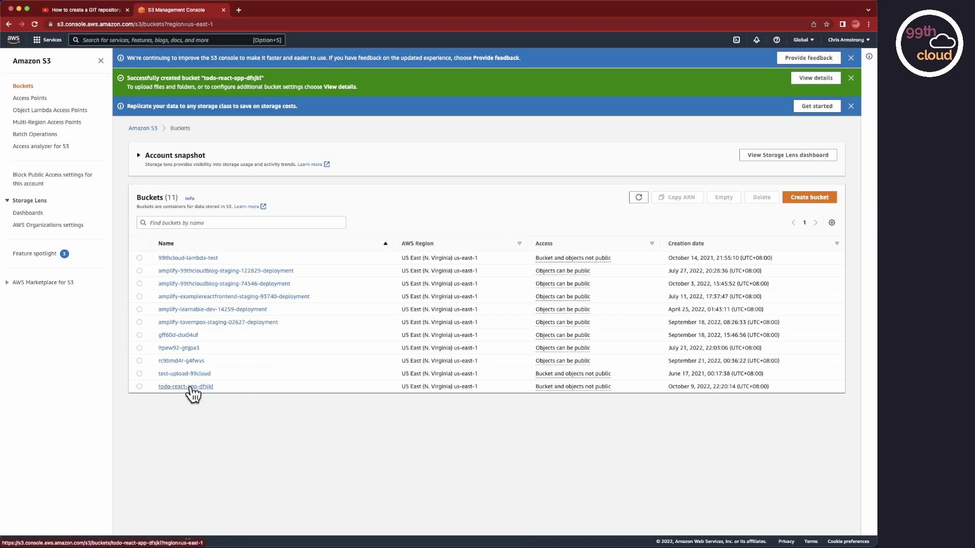
Show todo-react-app-dfsjkl's Permissions tab with Individual Block Public Access settings expanded.
left_click(186, 387)
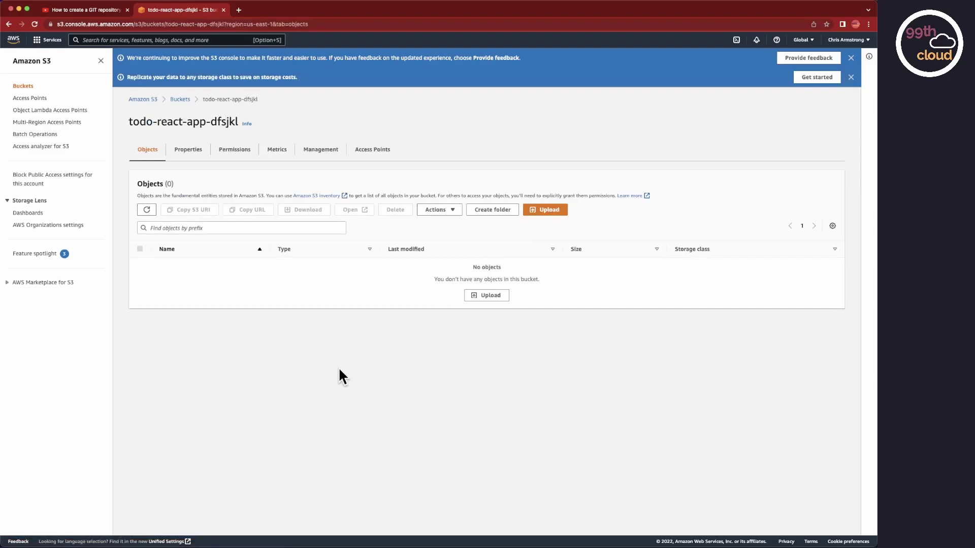
left_click(188, 150)
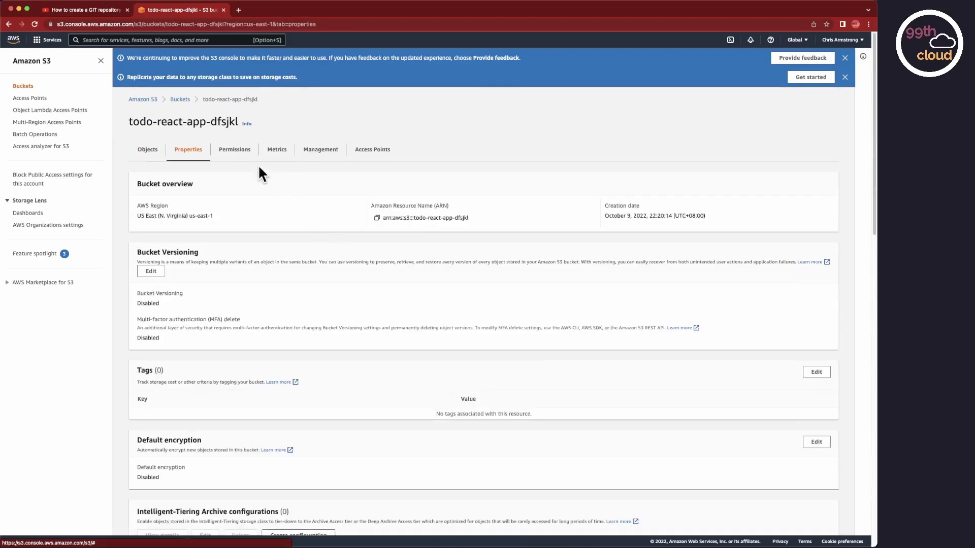
left_click(234, 150)
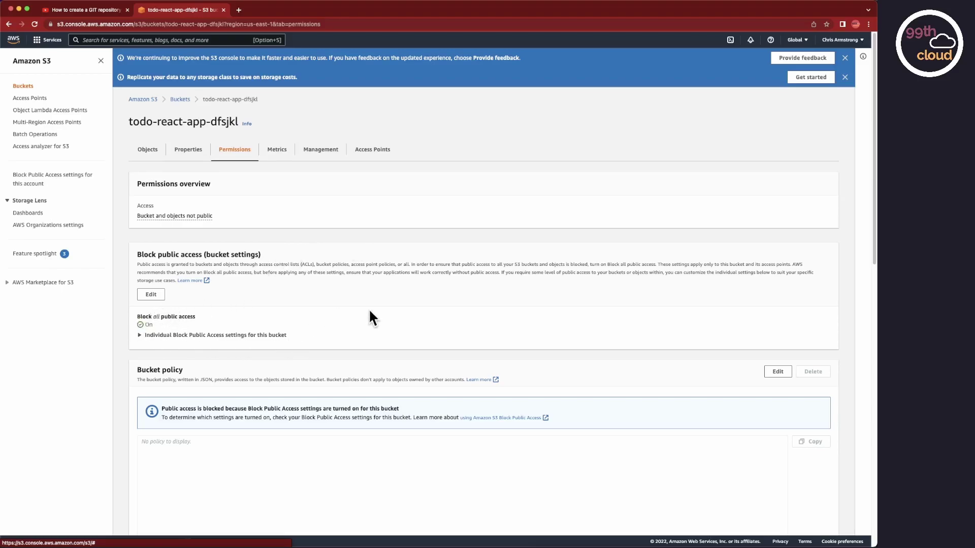
scroll(369, 298, "down", 1)
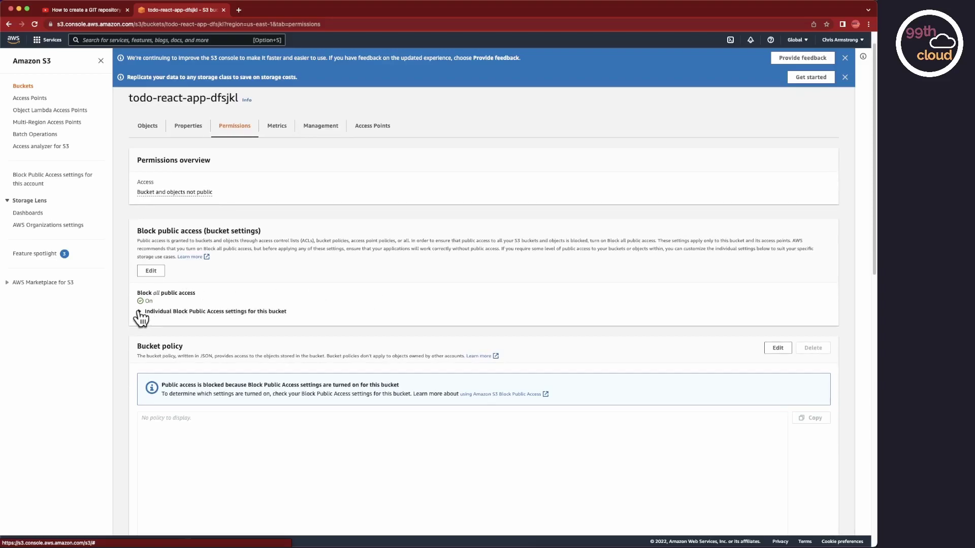
left_click(140, 312)
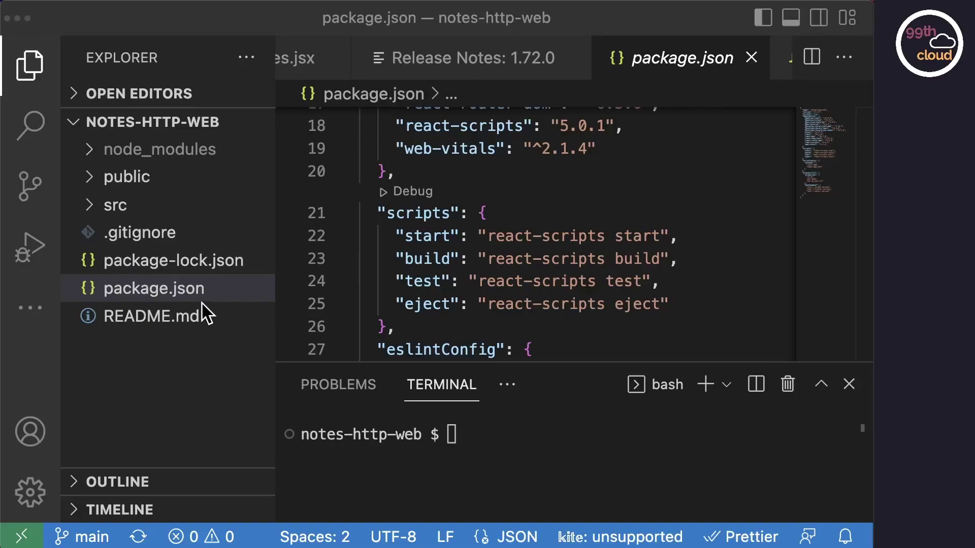
Review the build script in the notes-http-web project's package.json.
left_click(175, 297)
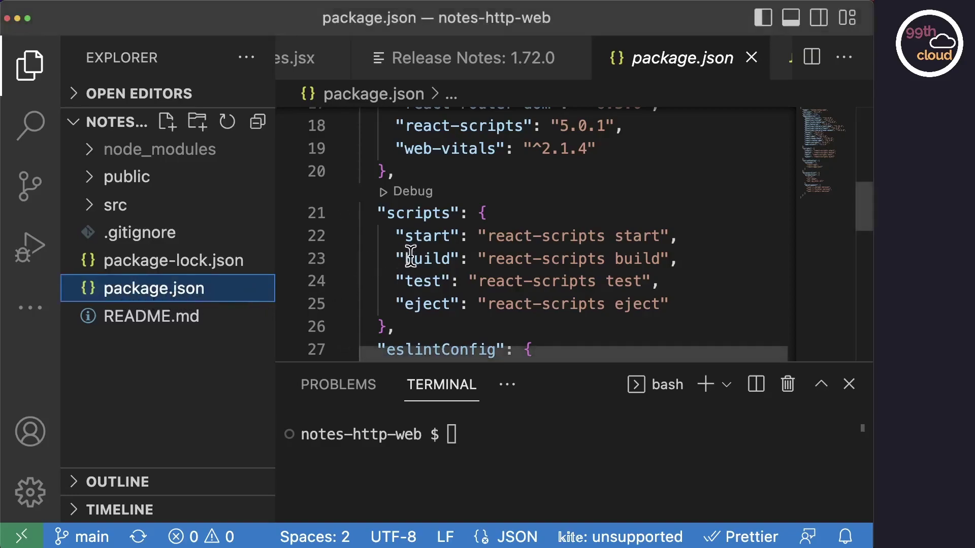
mouse_move(397, 260)
left_mouse_down()
mouse_move(666, 259)
mouse_move(397, 259)
left_mouse_up()
left_click(649, 260)
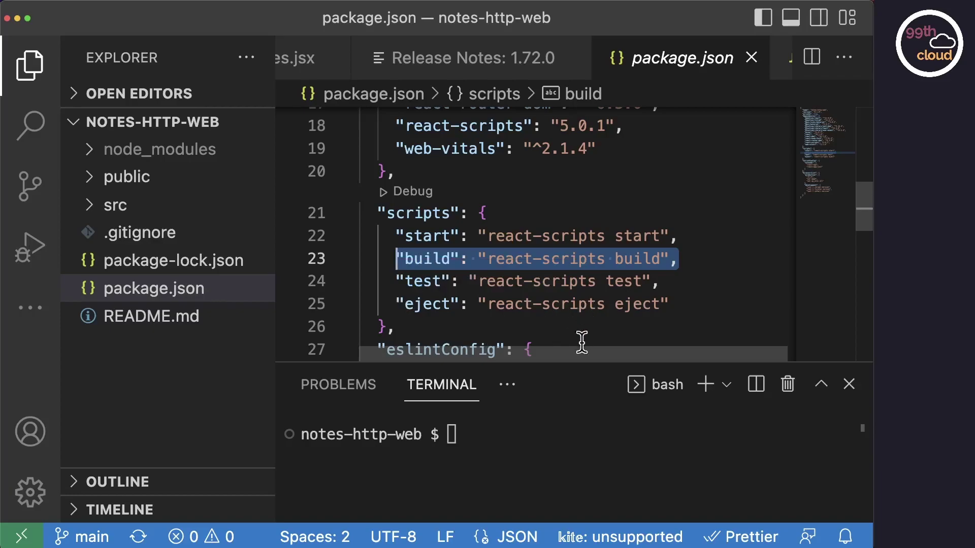
Run npm run build in an enlarged terminal and inspect the generated build folder.
left_click_drag(583, 362, 583, 205)
type("npm run build")
key("Return")
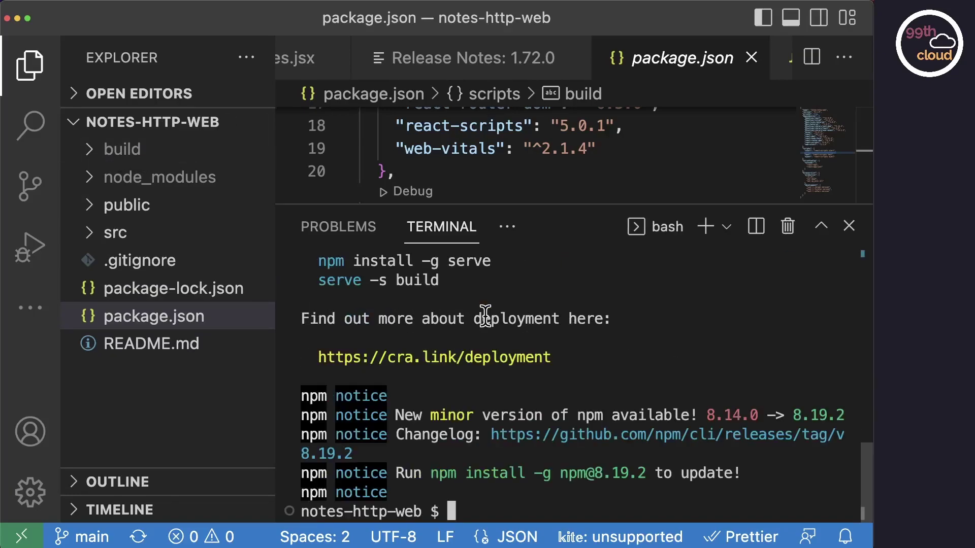
left_click(92, 149)
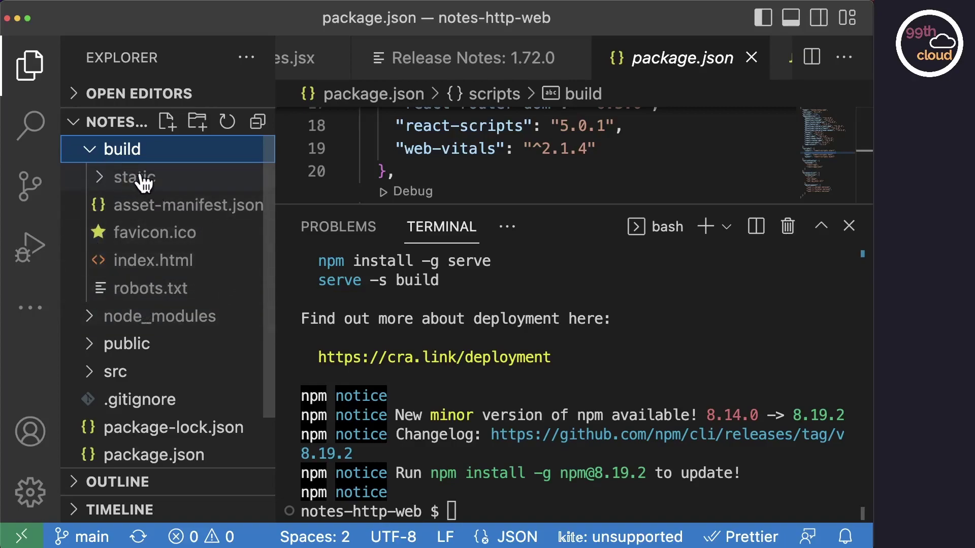
left_click(90, 149)
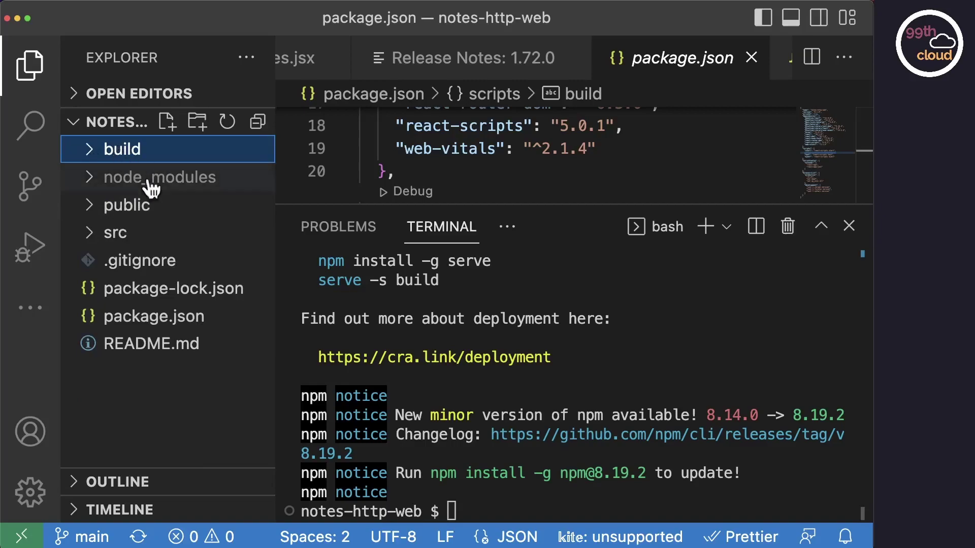
key("super+Tab")
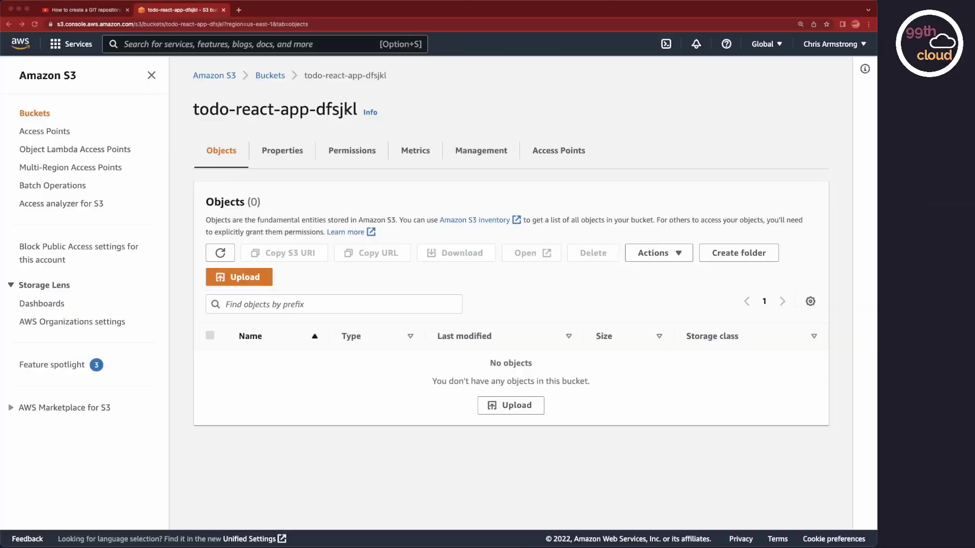
Upload the seven build folder files from Finder into todo-react-app-dfsjkl.
left_click(522, 405)
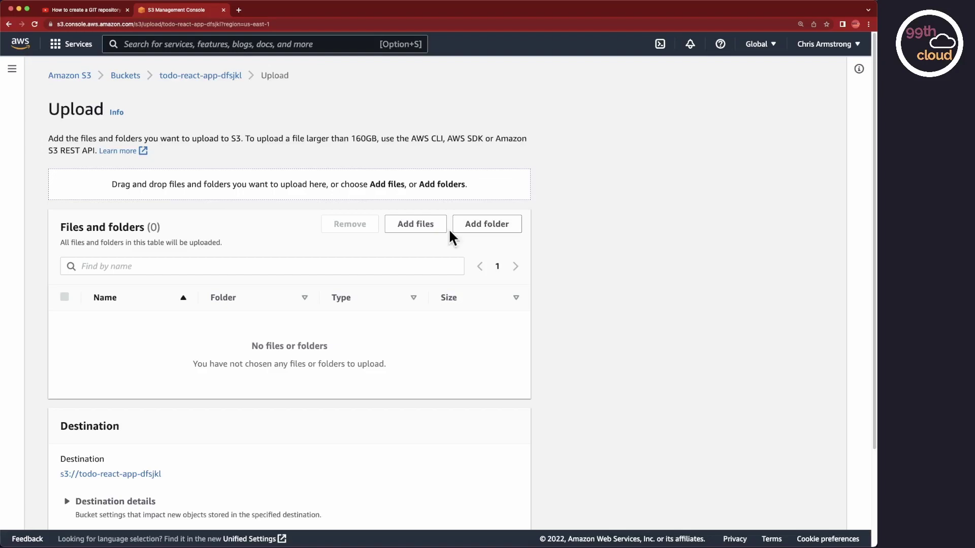
left_click_drag(869, 153, 638, 130)
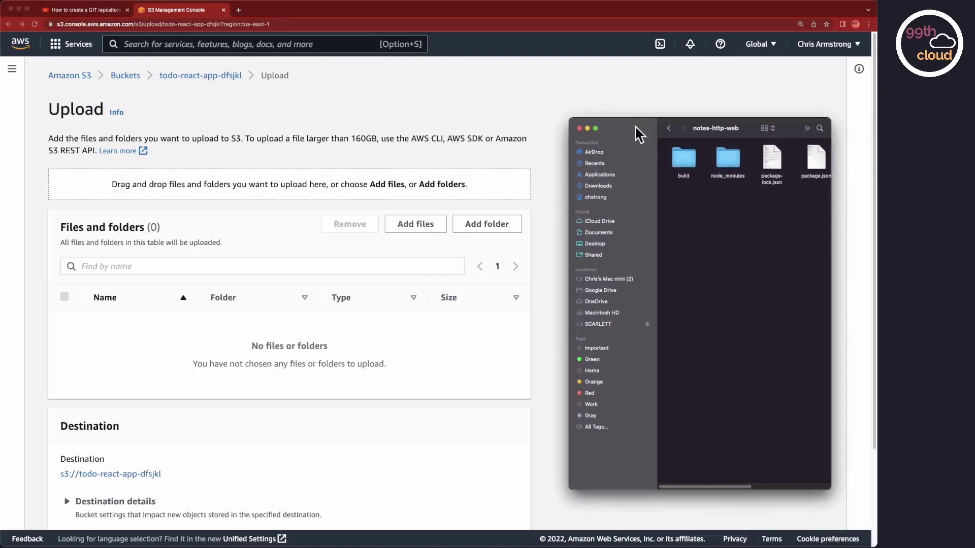
double_click(685, 160)
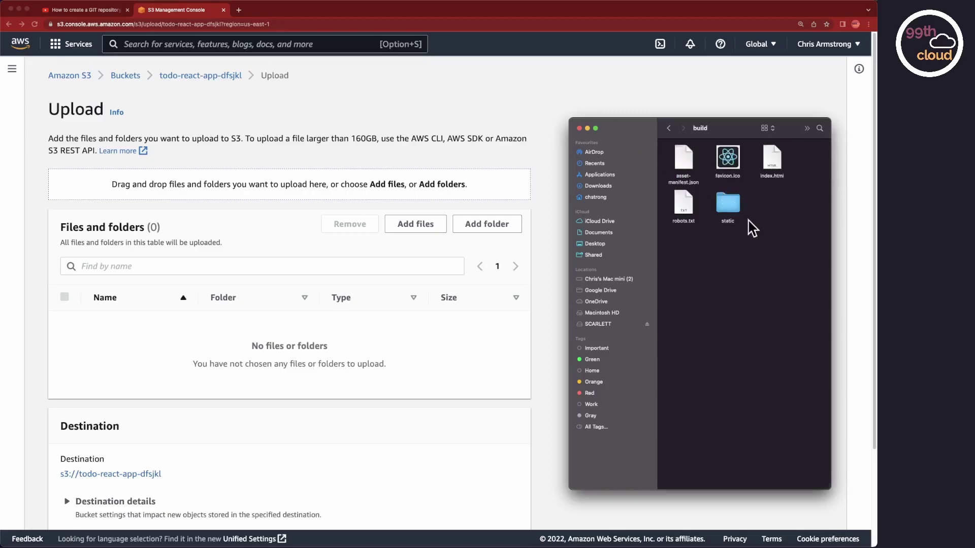
mouse_move(804, 288)
left_mouse_down()
mouse_move(681, 153)
mouse_move(343, 326)
left_mouse_up()
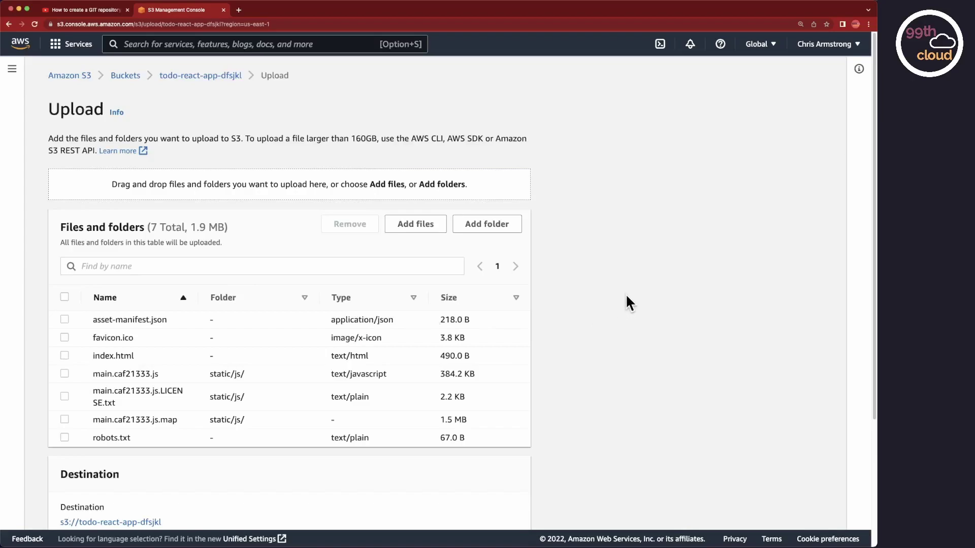
scroll(625, 294, "down", 5)
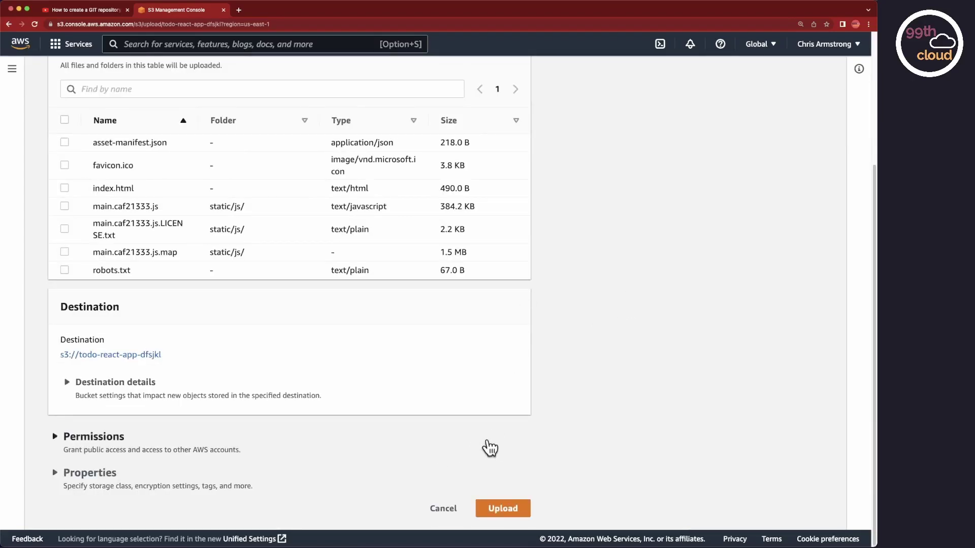
left_click(502, 509)
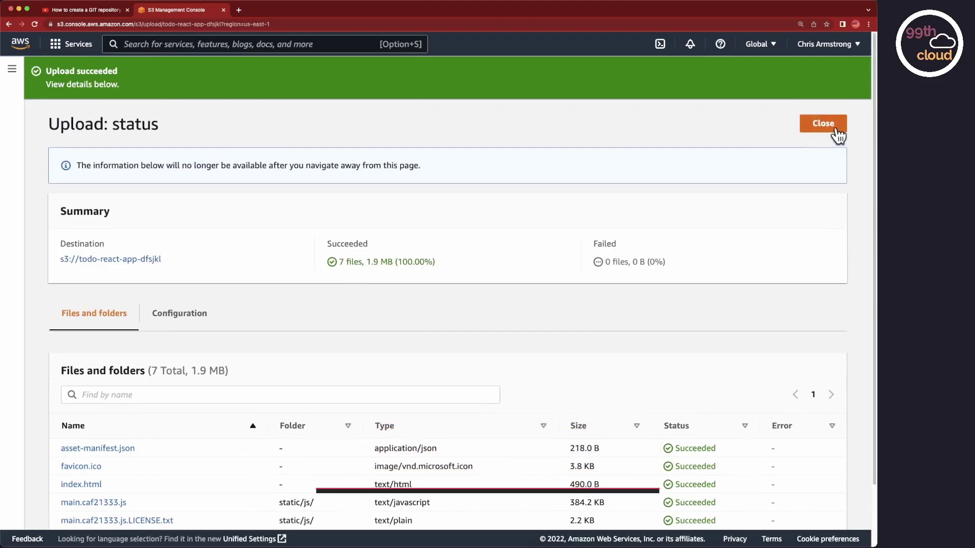
Browse the uploaded static/js folder, then return to the bucket's top-level listing.
left_click(837, 131)
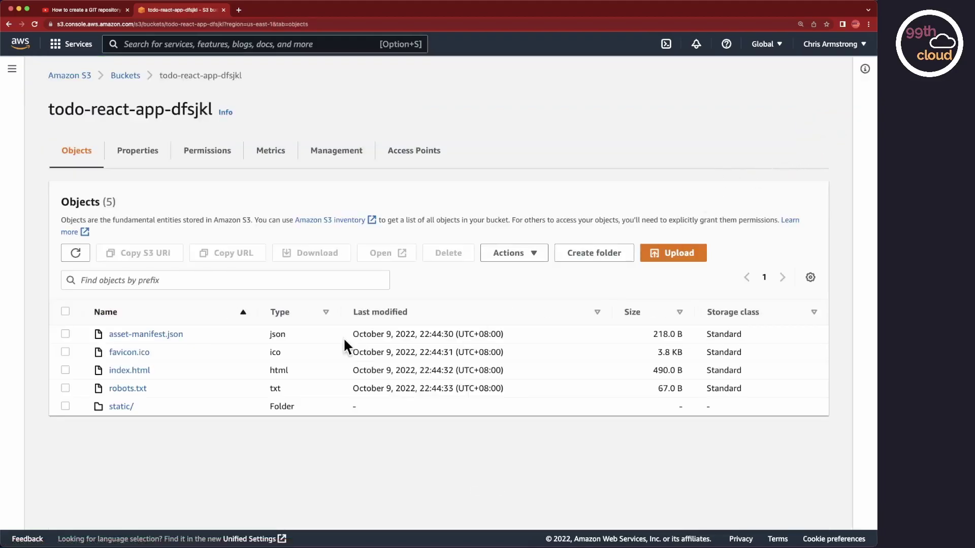
left_click(121, 407)
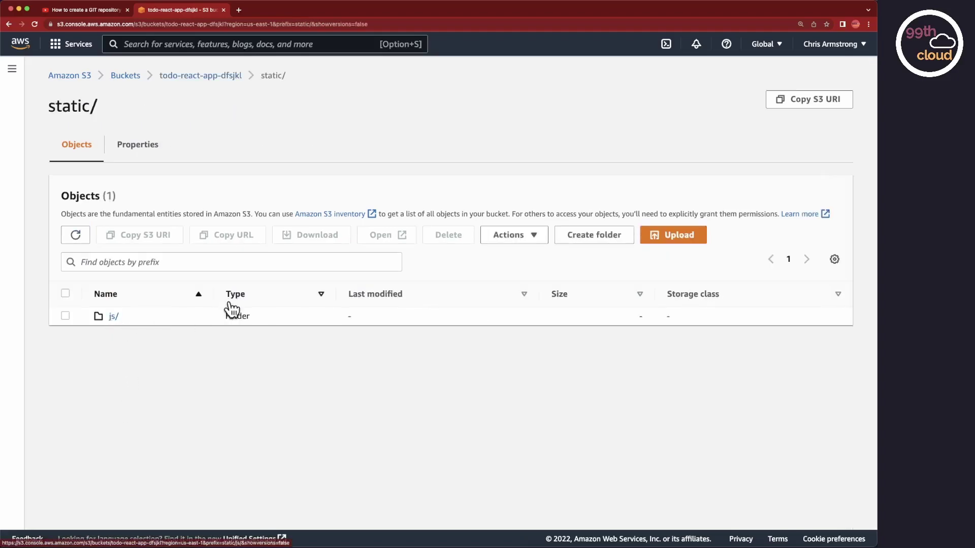
left_click(114, 317)
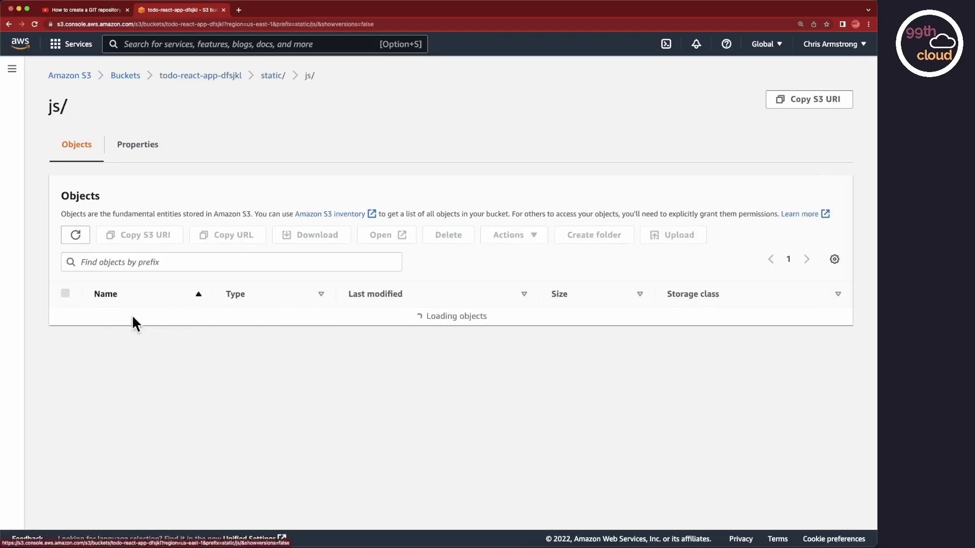
left_click(210, 76)
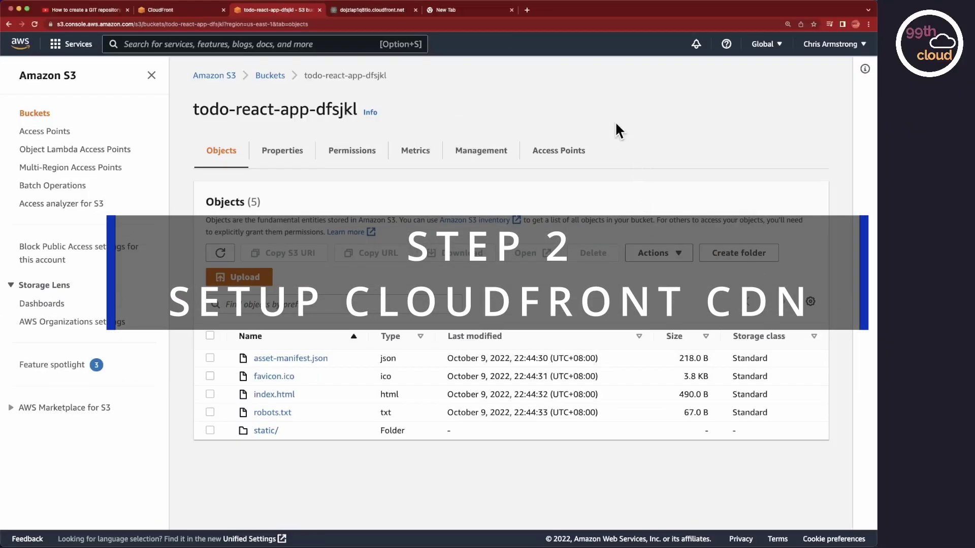
Begin a CloudFront distribution with origin todo-react-app-dfsjkl and Origin access control settings.
left_click(260, 44)
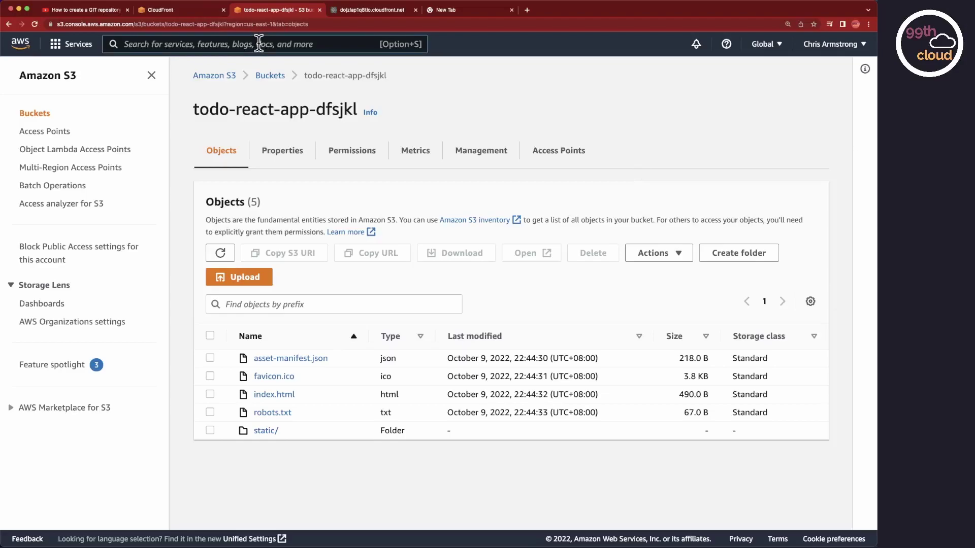
type("cloudfro")
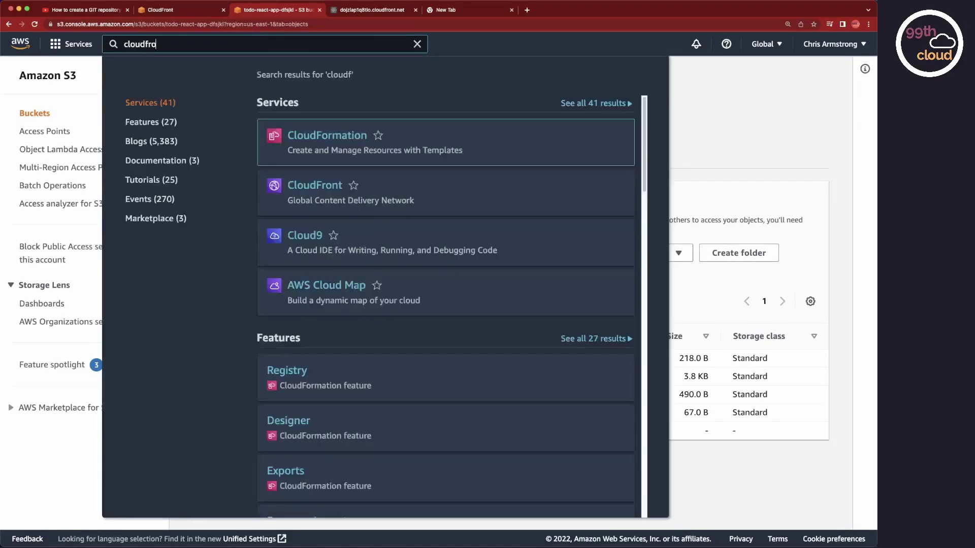
type("nt")
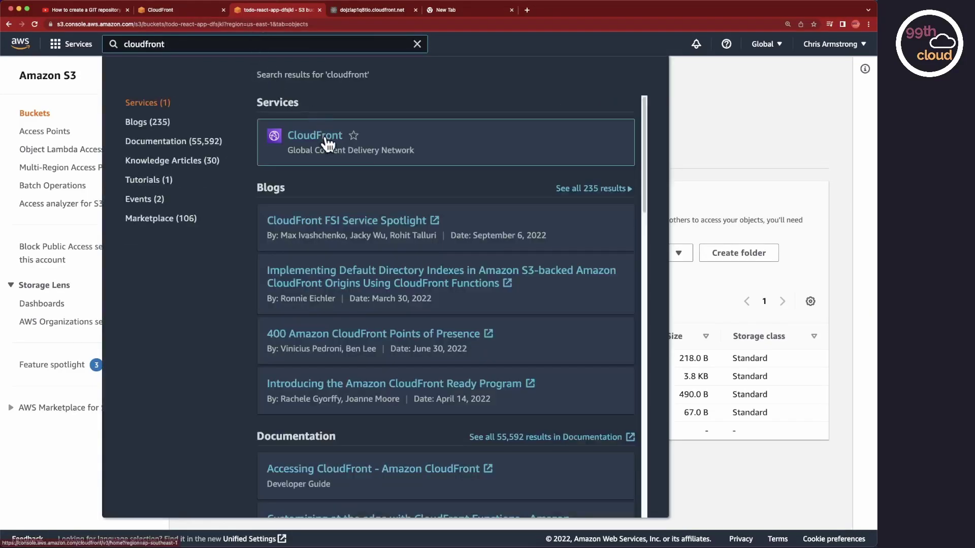
left_click(328, 141)
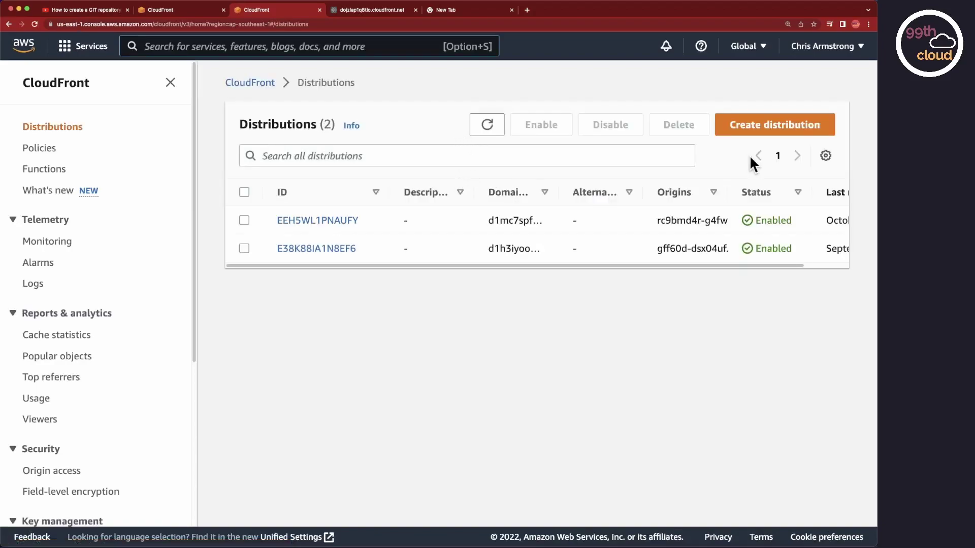
left_click(771, 129)
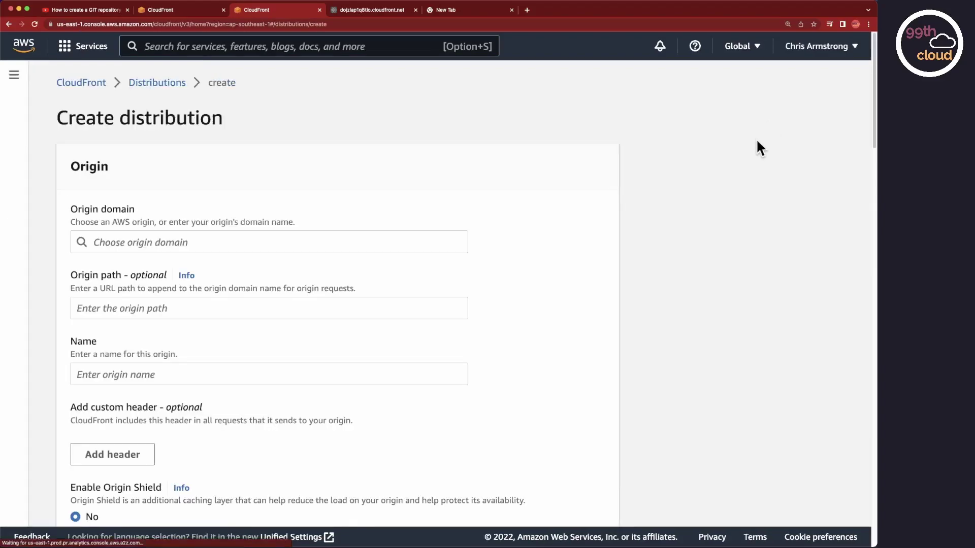
left_click(319, 243)
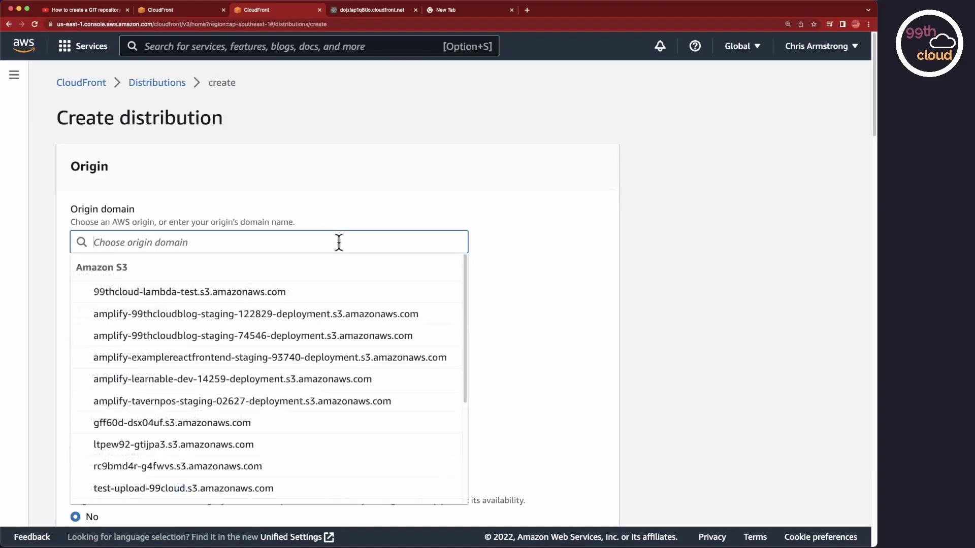
type("odo")
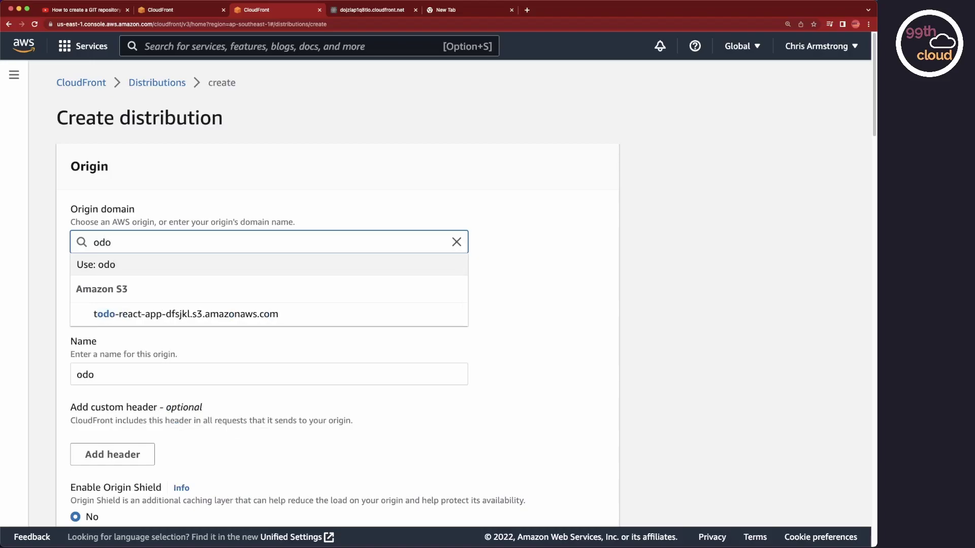
left_click(297, 314)
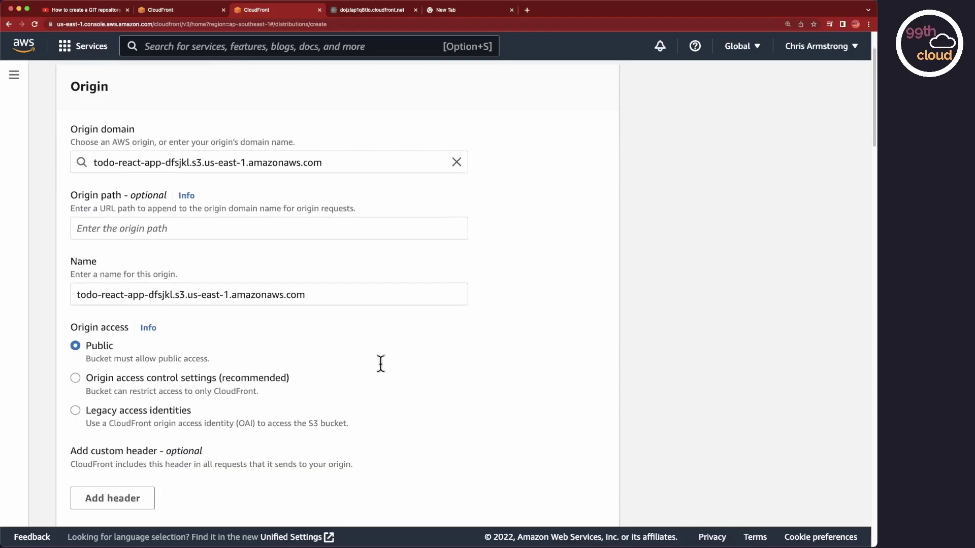
scroll(381, 365, "down", 2)
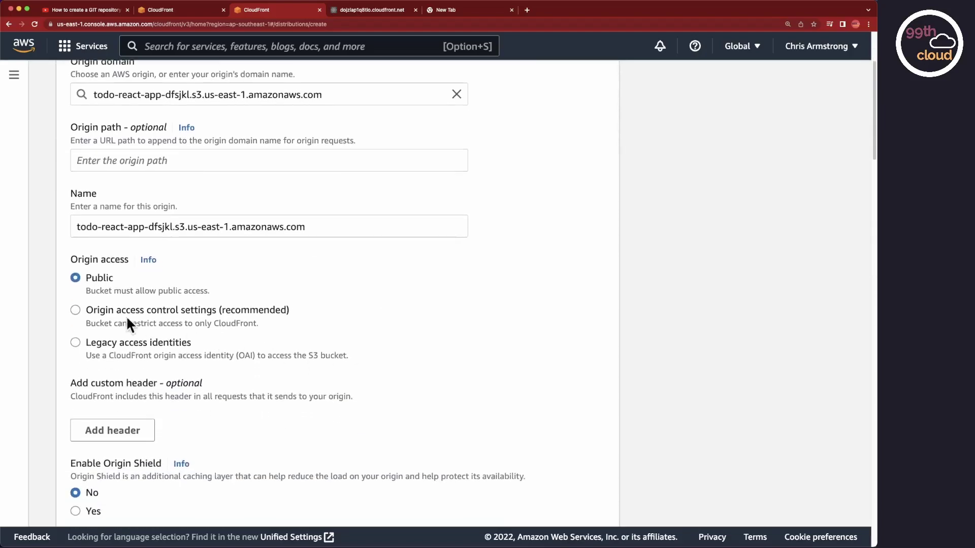
left_click(74, 310)
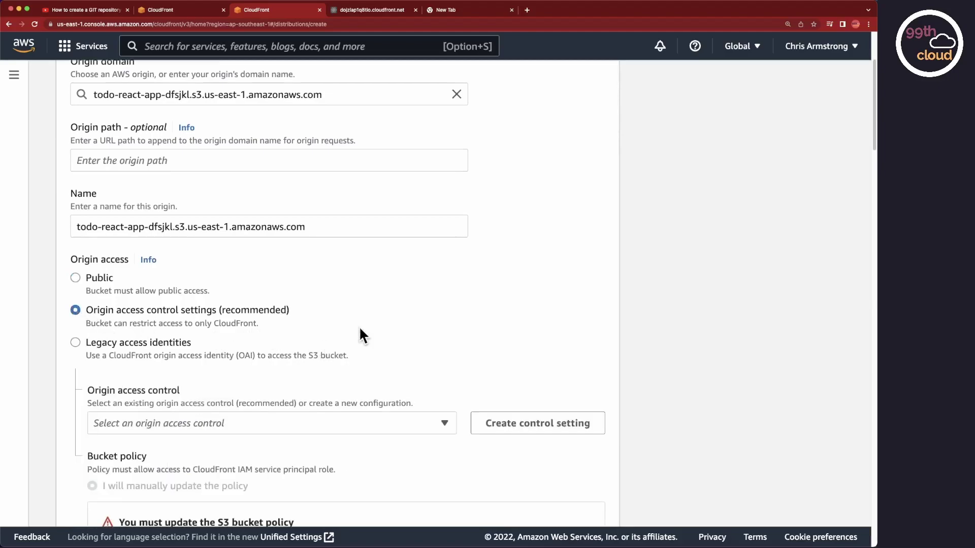
scroll(359, 326, "down", 4)
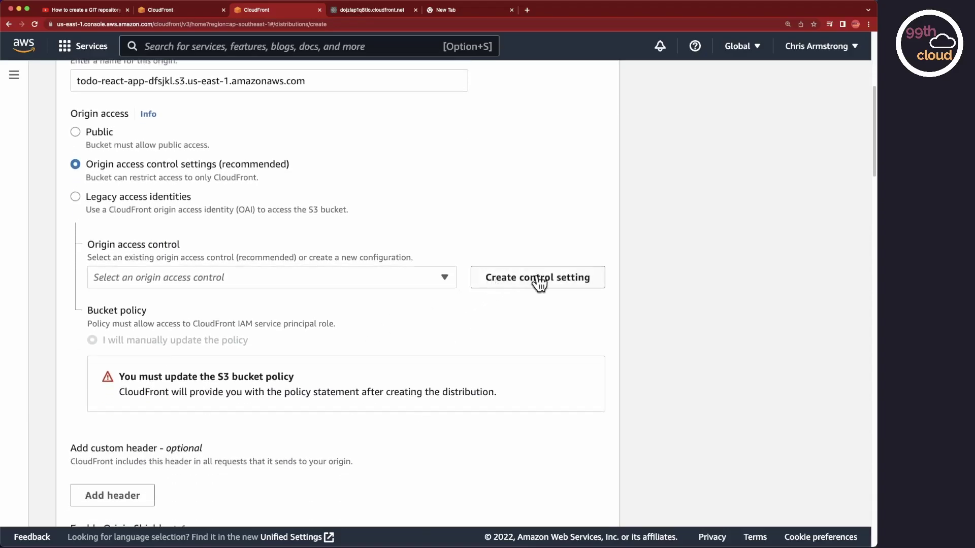
Create a new origin access control setting for the todo-react-app bucket origin.
left_click(538, 278)
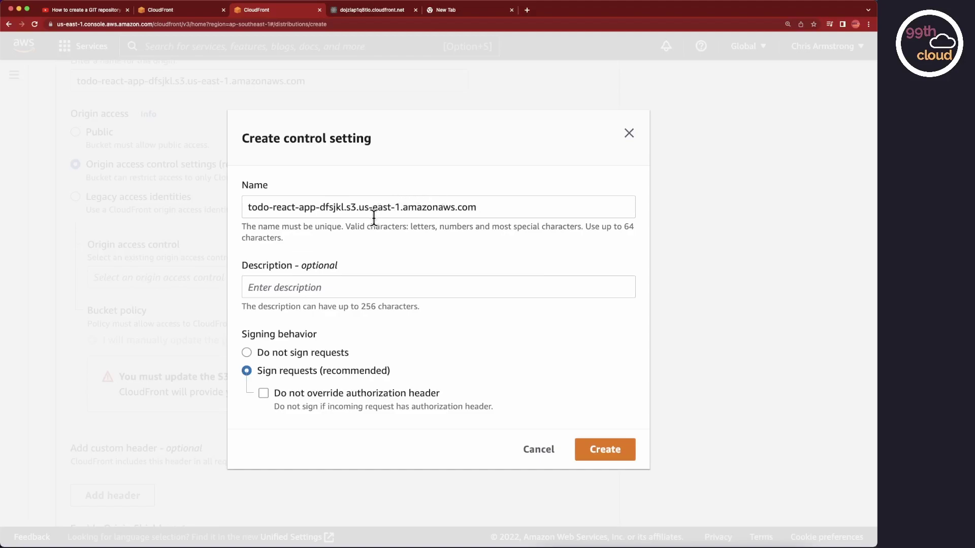
left_click(614, 457)
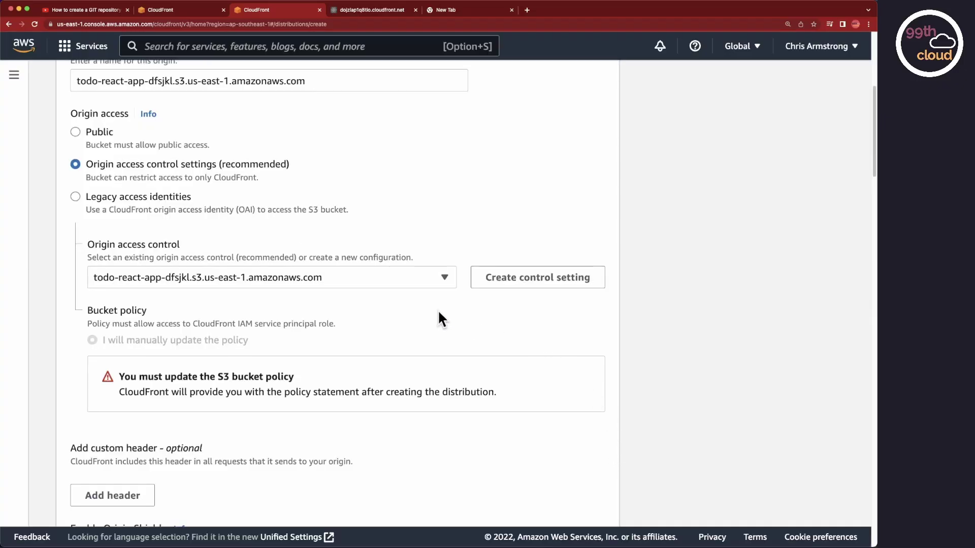
scroll(437, 319, "down", 3)
scroll(438, 318, "down", 3)
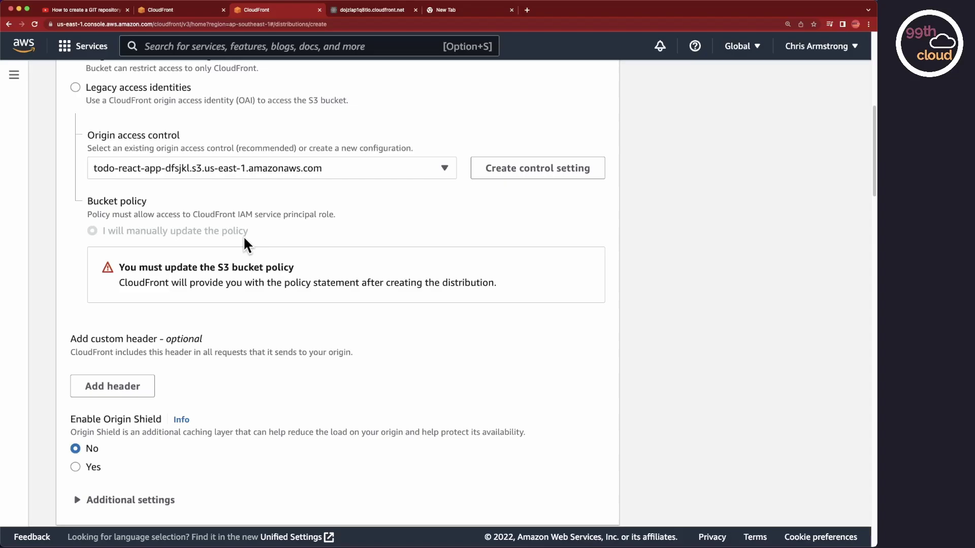
scroll(556, 353, "down", 3)
scroll(556, 352, "down", 5)
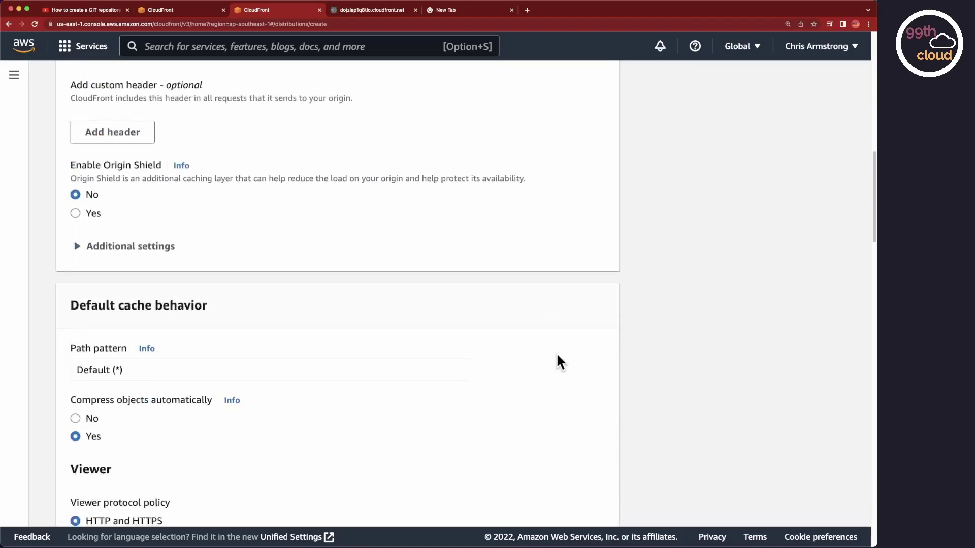
scroll(556, 353, "down", 3)
scroll(557, 353, "down", 1)
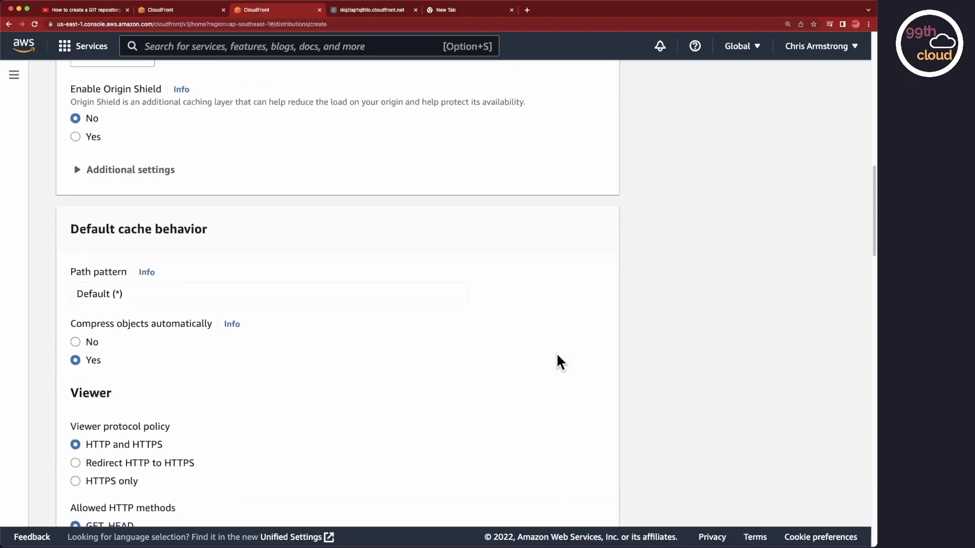
scroll(556, 352, "down", 2)
scroll(557, 353, "down", 1)
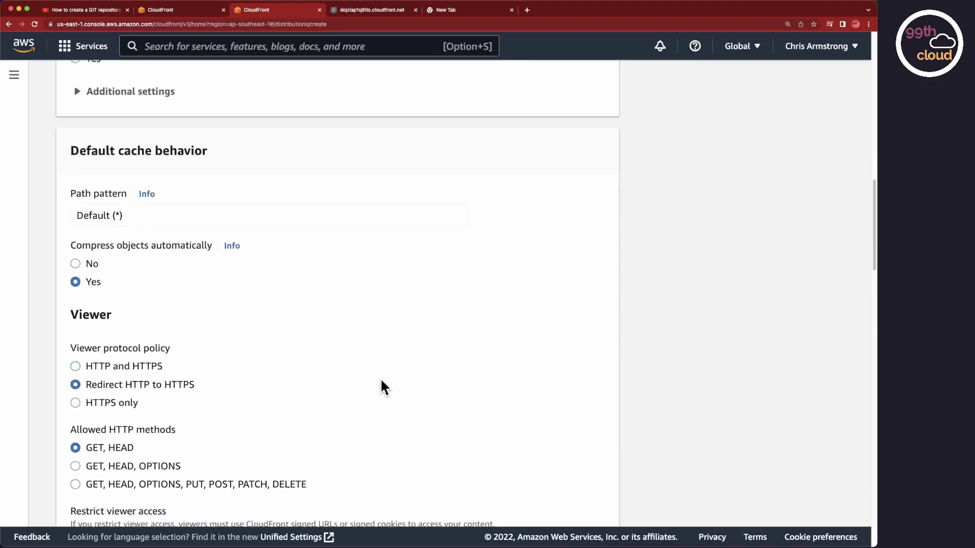
scroll(481, 361, "down", 5)
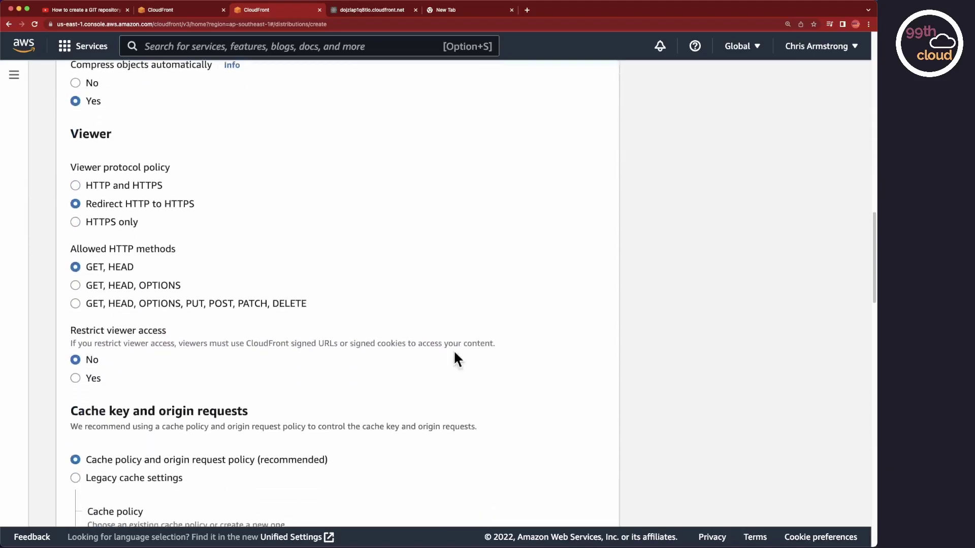
scroll(77, 271, "down", 5)
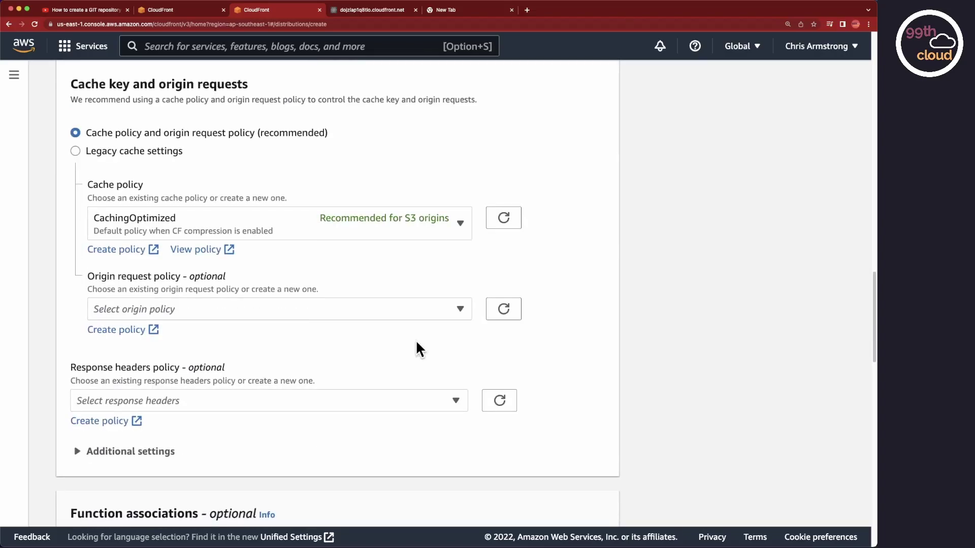
scroll(414, 340, "down", 5)
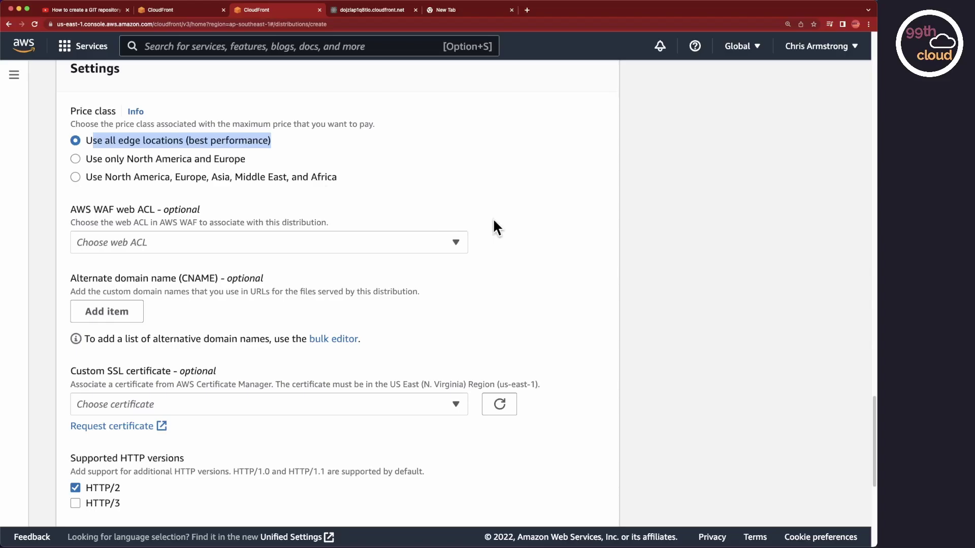
scroll(492, 218, "down", 2)
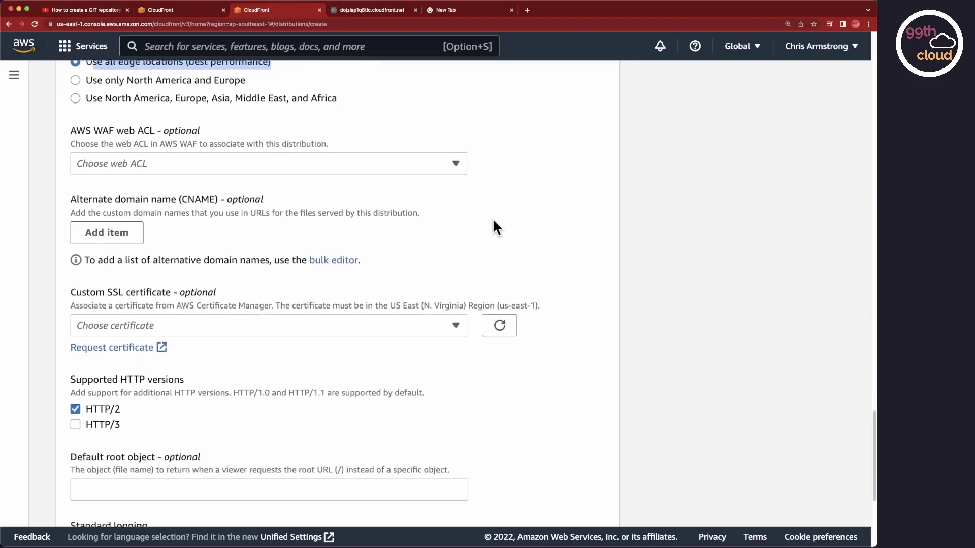
scroll(492, 218, "down", 3)
scroll(493, 218, "down", 2)
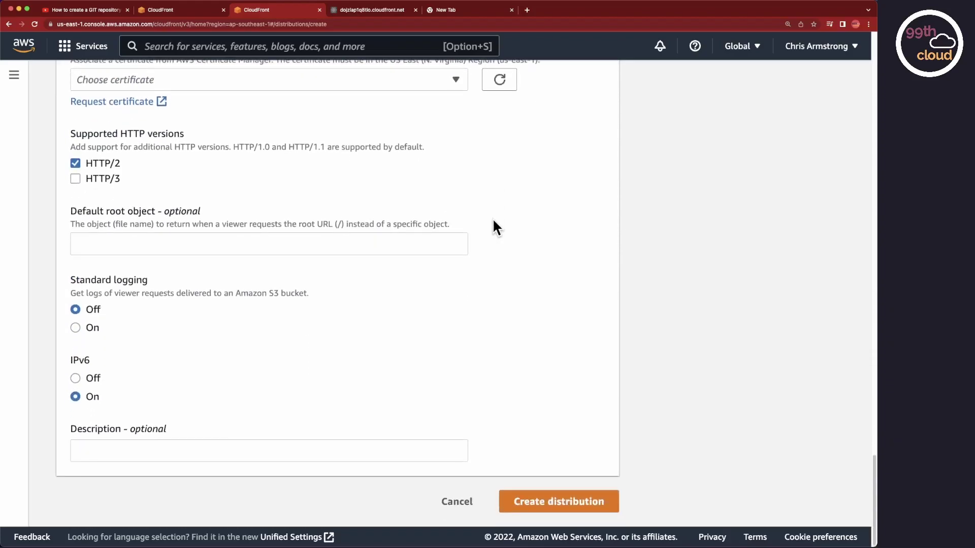
Create distribution E2D0DW1L7VV92L, copy its bucket policy, and open S3 permissions in a new tab.
left_click(567, 501)
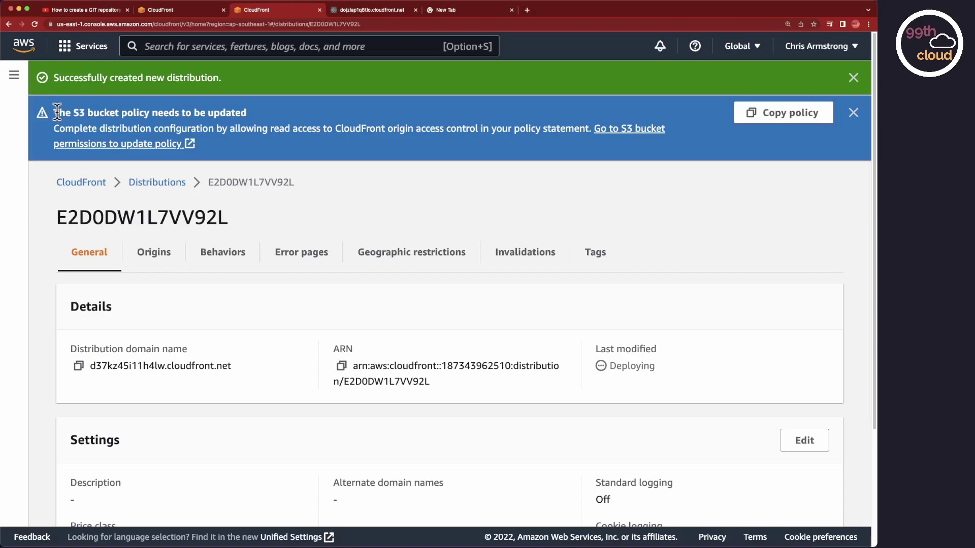
left_click_drag(55, 112, 247, 113)
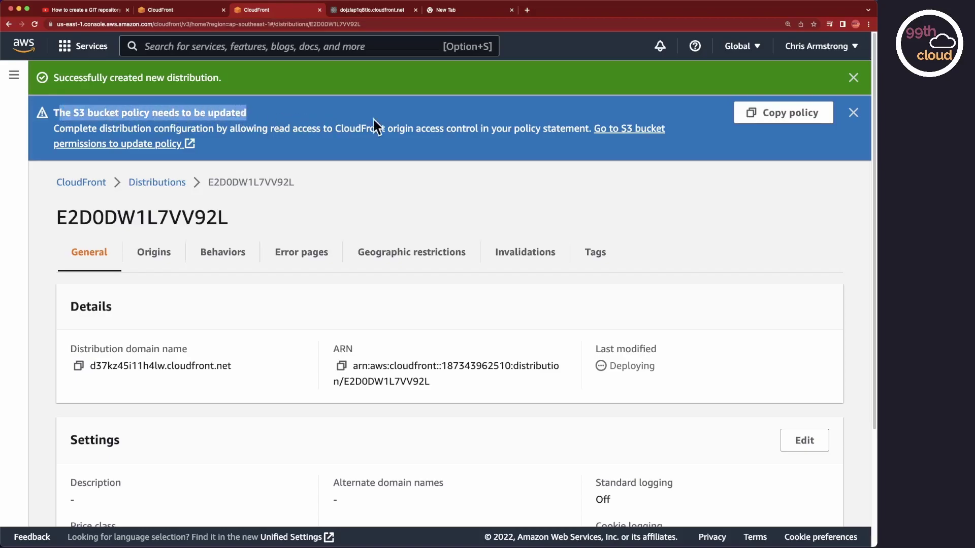
left_click(783, 112)
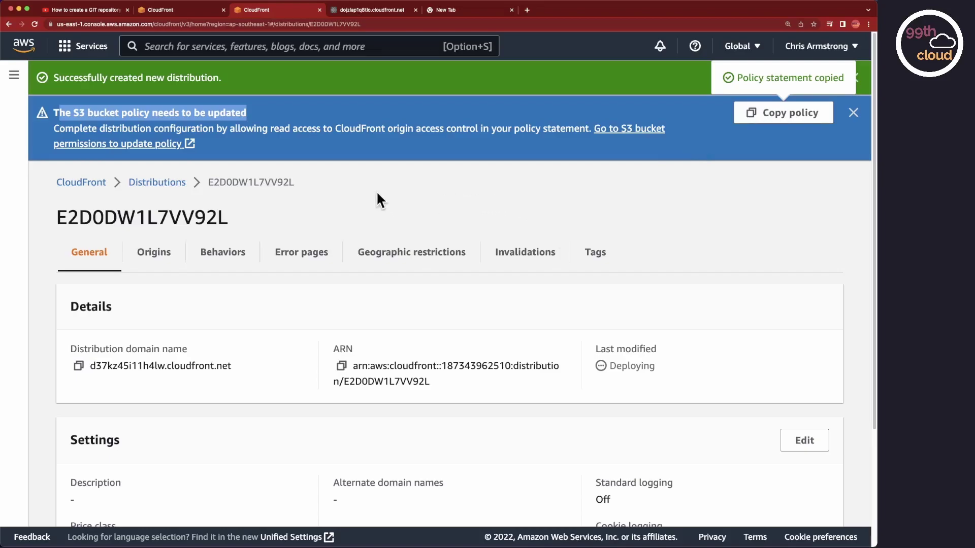
right_click(615, 140)
left_click(686, 145)
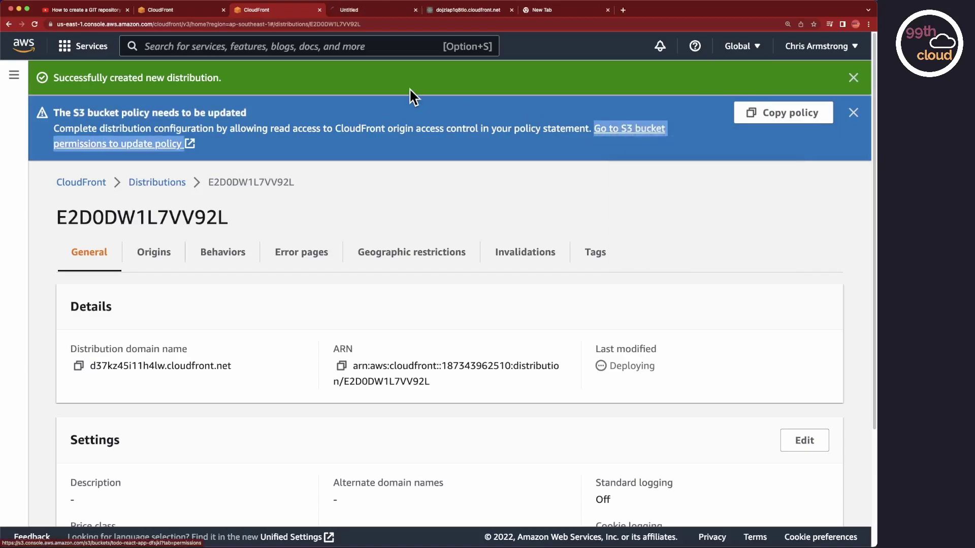
Open Edit on the Bucket policy section of todo-react-app-dfsjkl's Permissions tab.
left_click(364, 10)
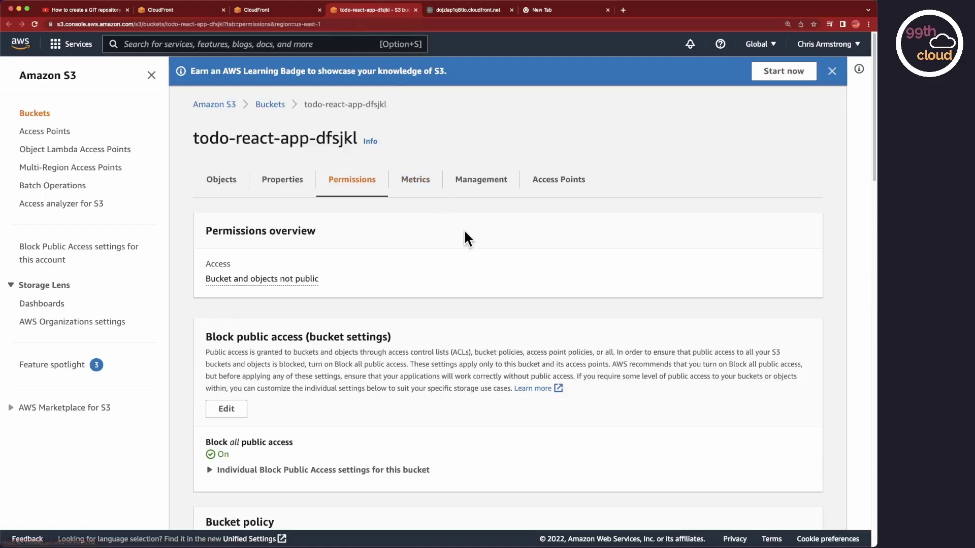
left_click(221, 179)
left_click(350, 181)
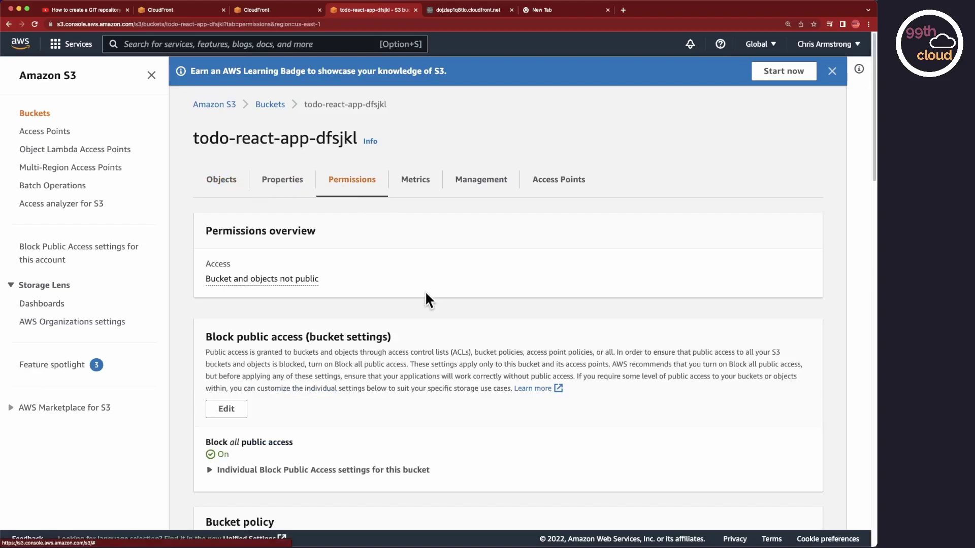
scroll(424, 290, "down", 4)
scroll(425, 291, "down", 6)
scroll(425, 290, "up", 4)
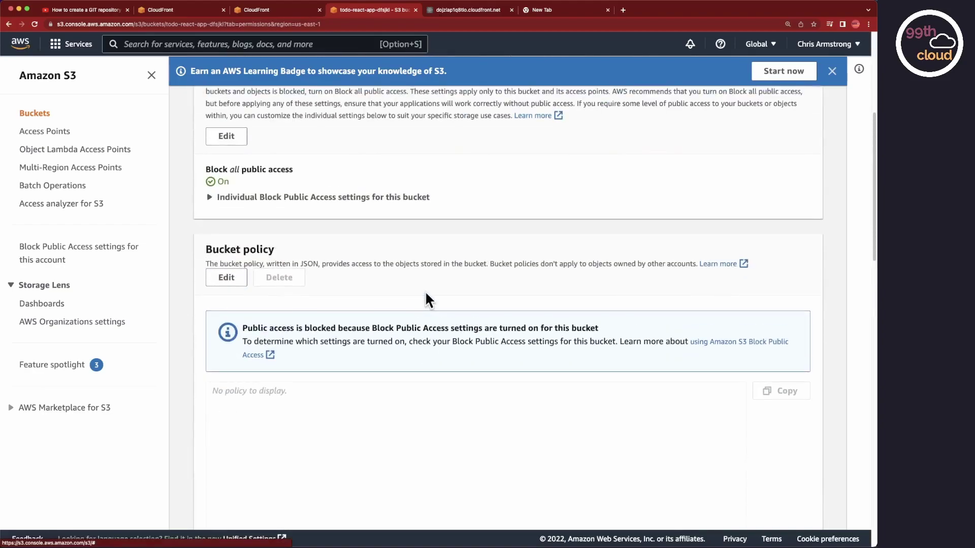
left_click(232, 277)
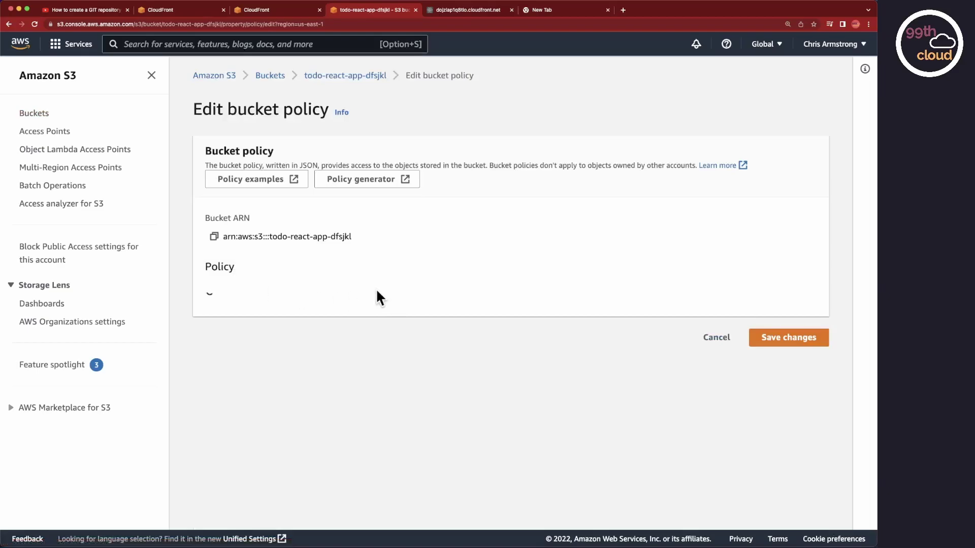
Paste the copied CloudFront policy, save it, and read the resulting JSON error.
left_click(382, 347)
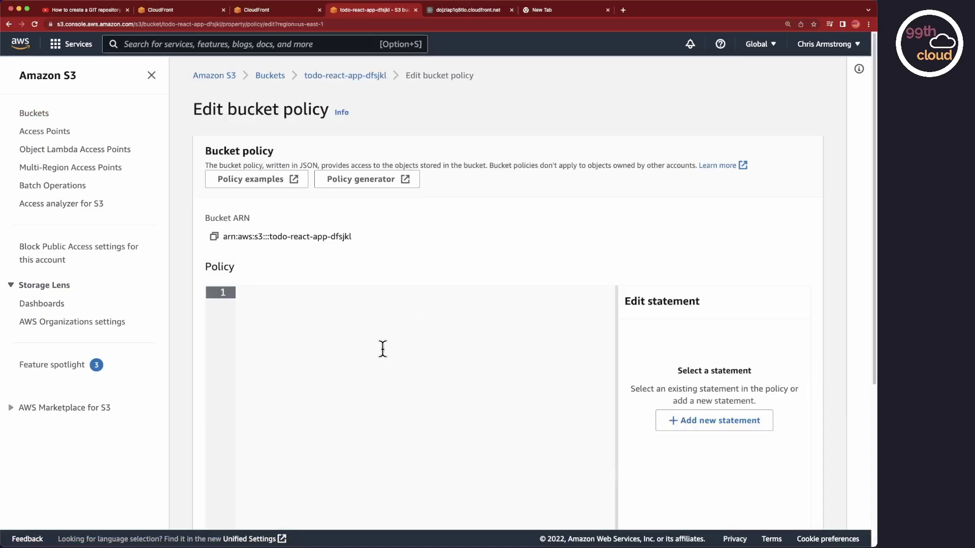
key("super+v")
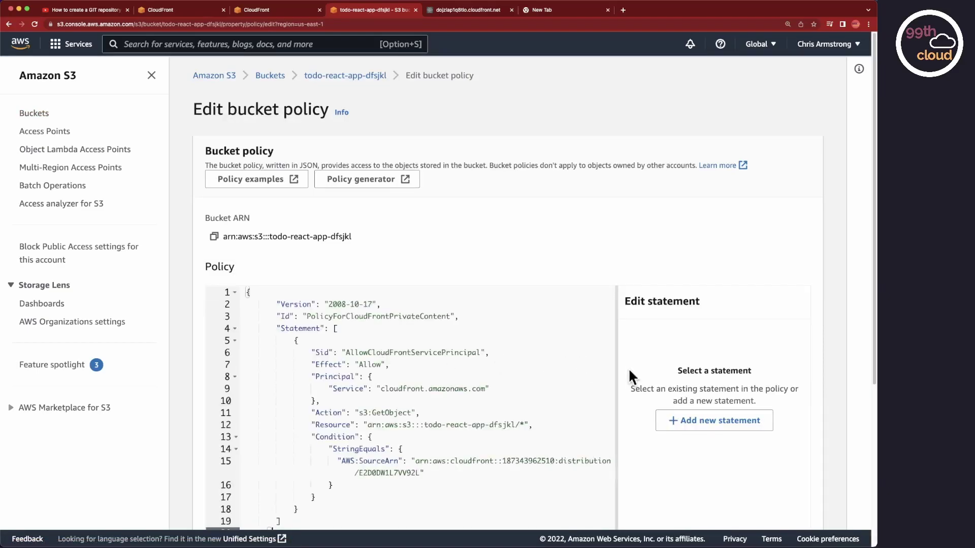
scroll(647, 378, "down", 5)
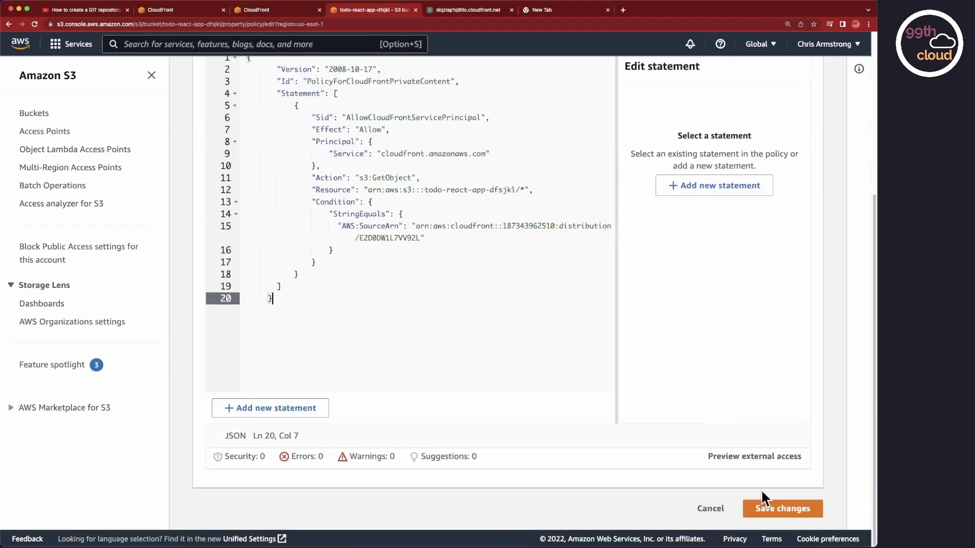
left_click(773, 505)
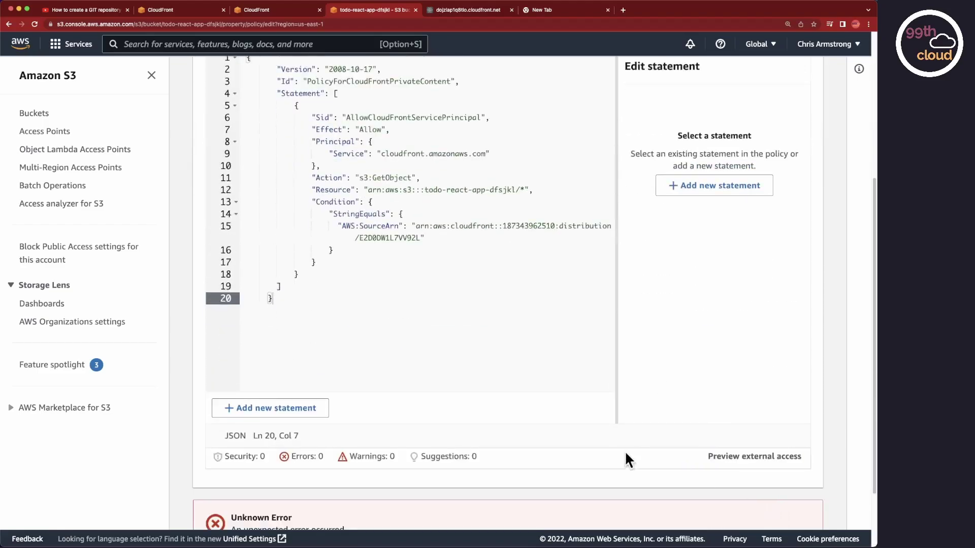
scroll(632, 420, "down", 3)
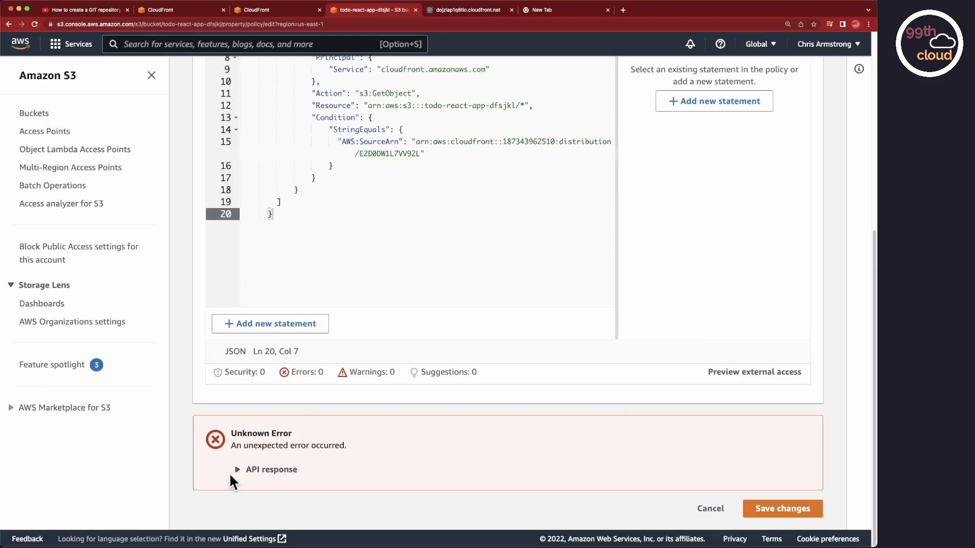
left_click(238, 470)
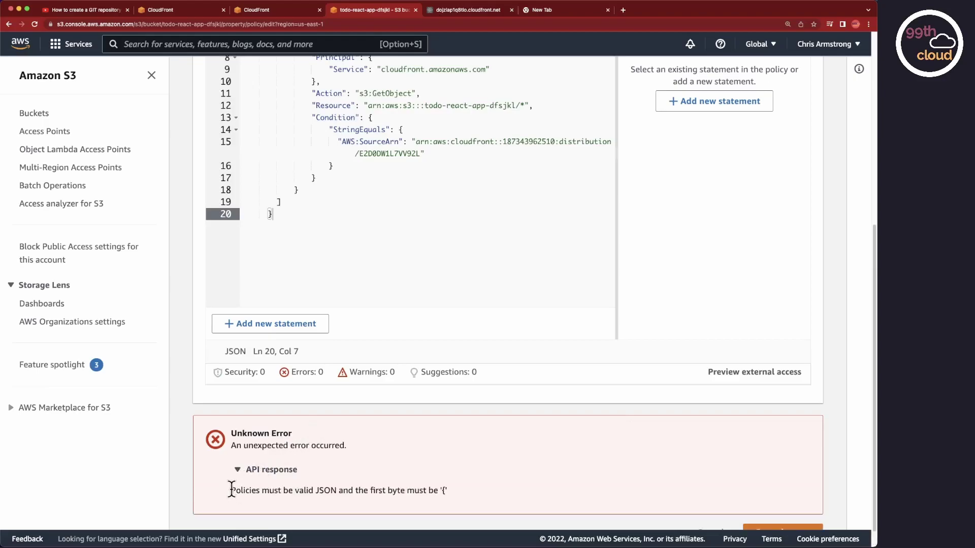
left_click_drag(231, 490, 467, 496)
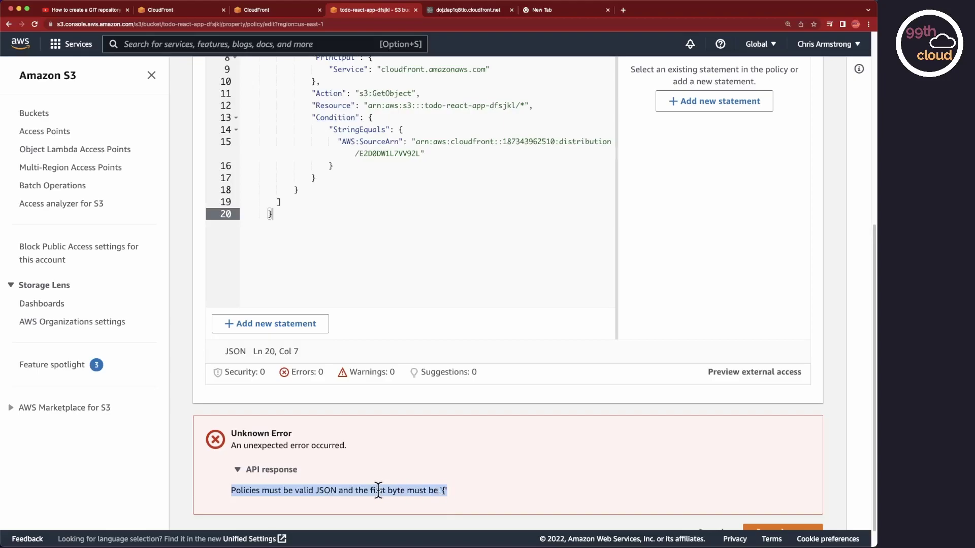
Delete the stray character before '{' on line 1 and save the policy again.
left_click_drag(371, 490, 449, 497)
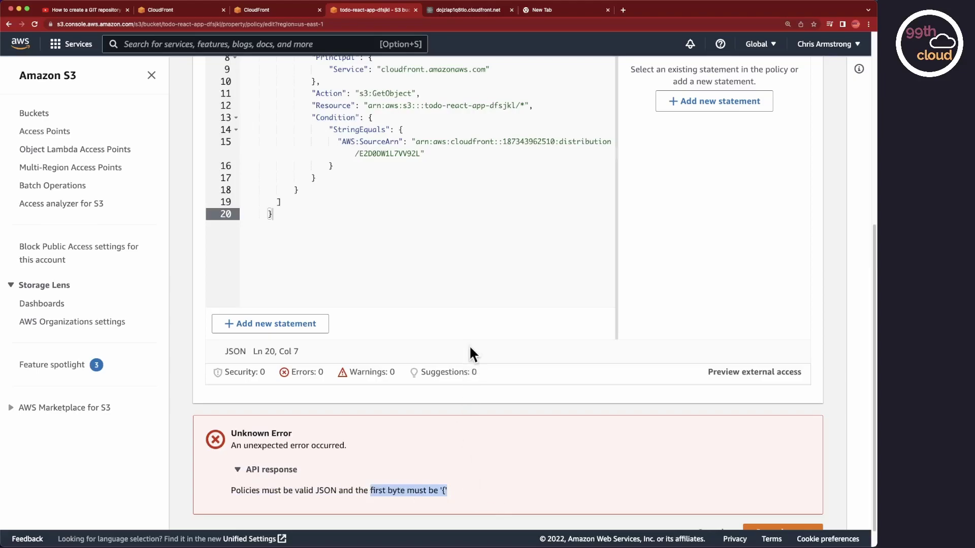
scroll(488, 266, "up", 5)
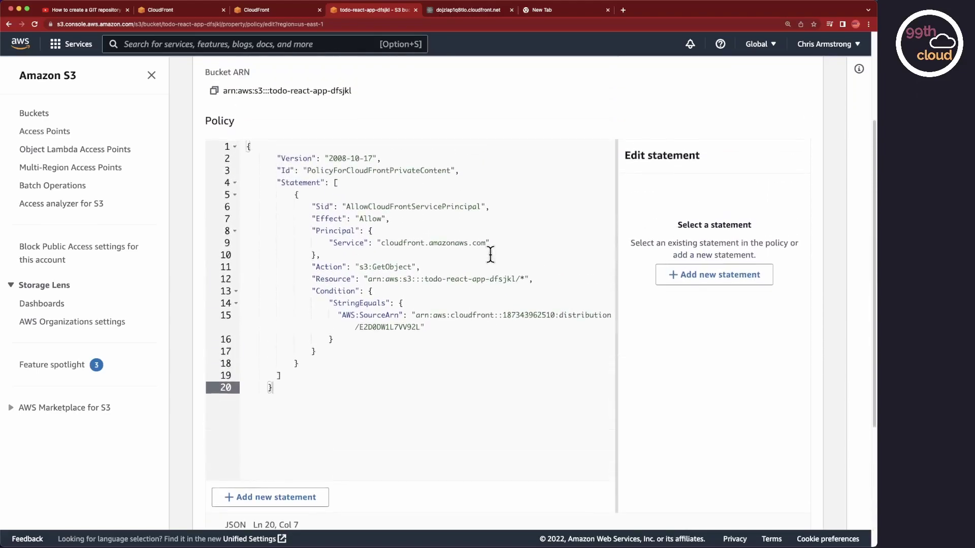
left_click(247, 152)
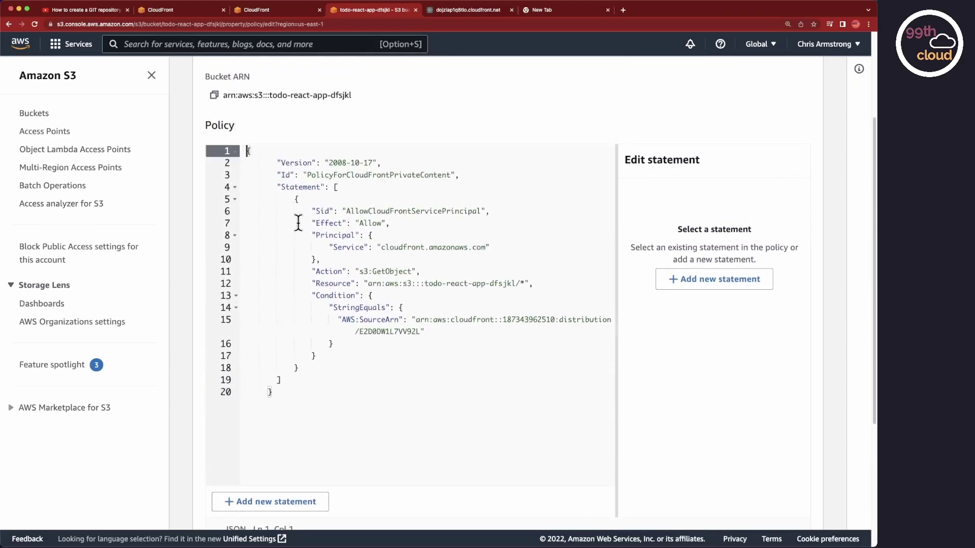
key("BackSpace")
left_click(278, 380)
scroll(654, 403, "down", 1)
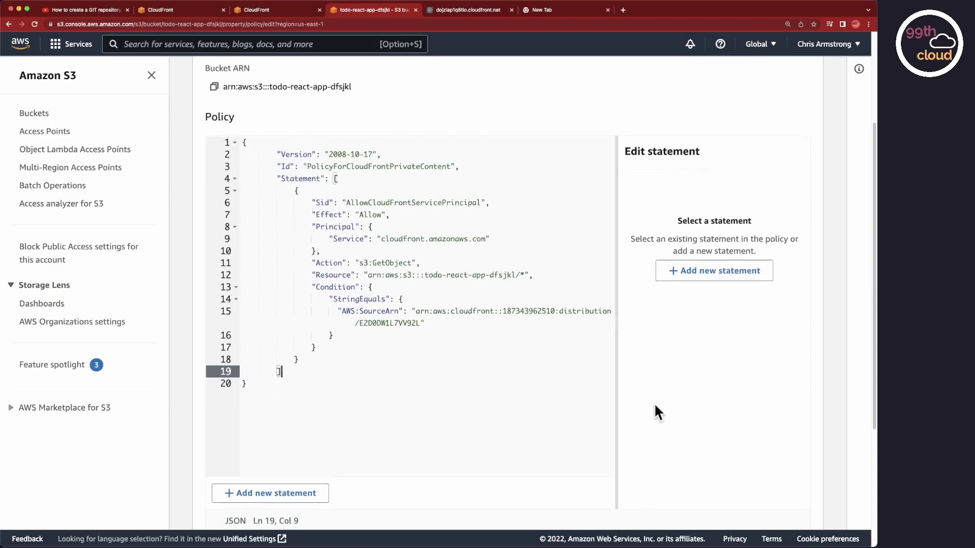
scroll(655, 403, "down", 3)
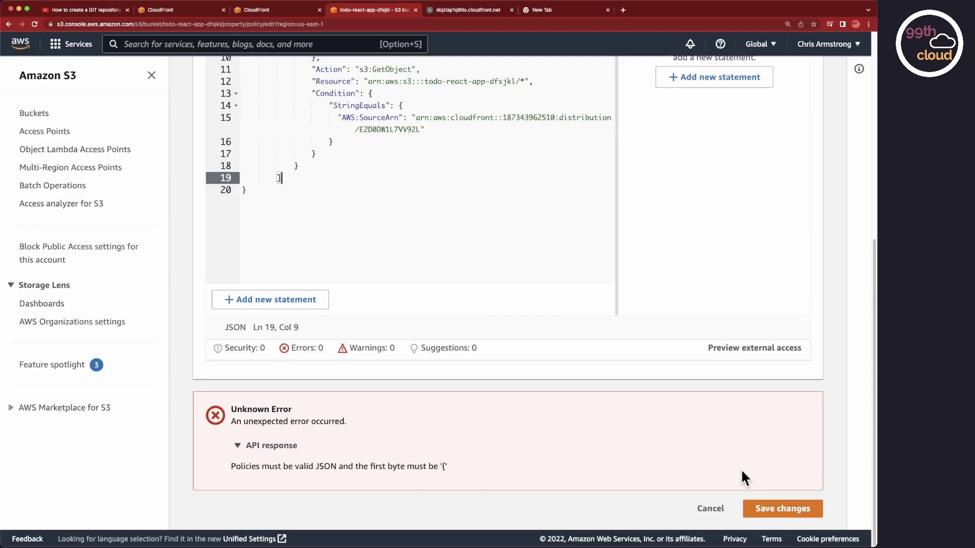
left_click(782, 509)
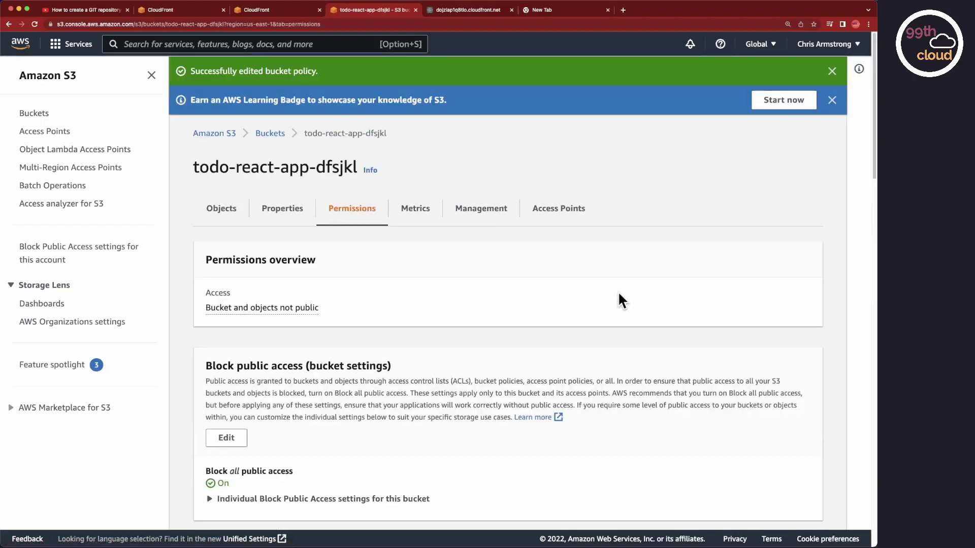
scroll(618, 289, "down", 4)
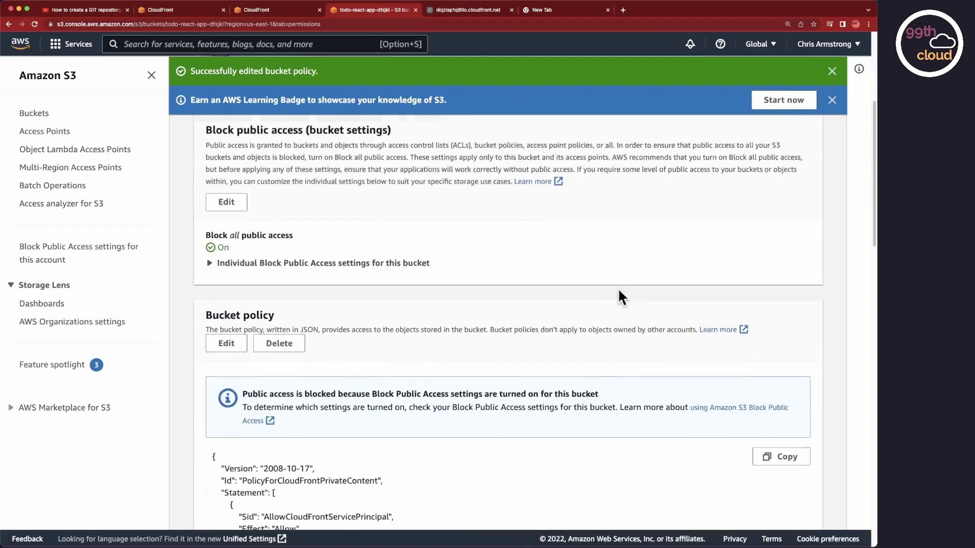
scroll(618, 288, "down", 3)
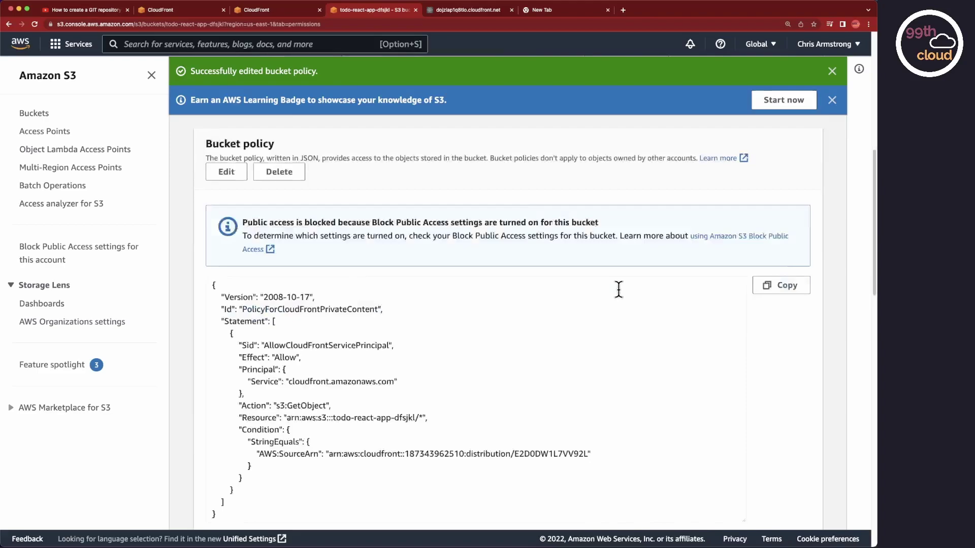
scroll(619, 289, "up", 5)
scroll(619, 289, "up", 5)
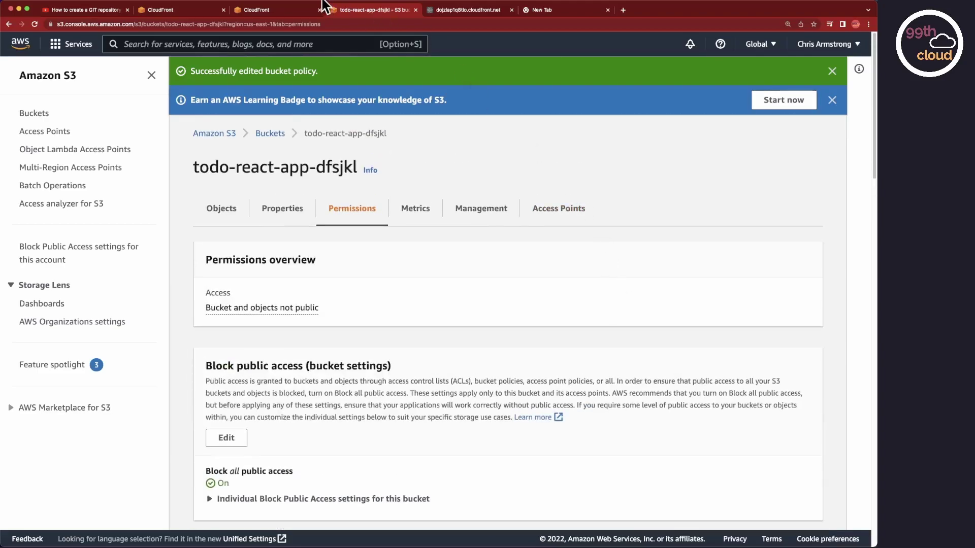
Wait for E2D0DW1L7VV92L to show a Last modified date, then copy its domain name.
left_click(289, 10)
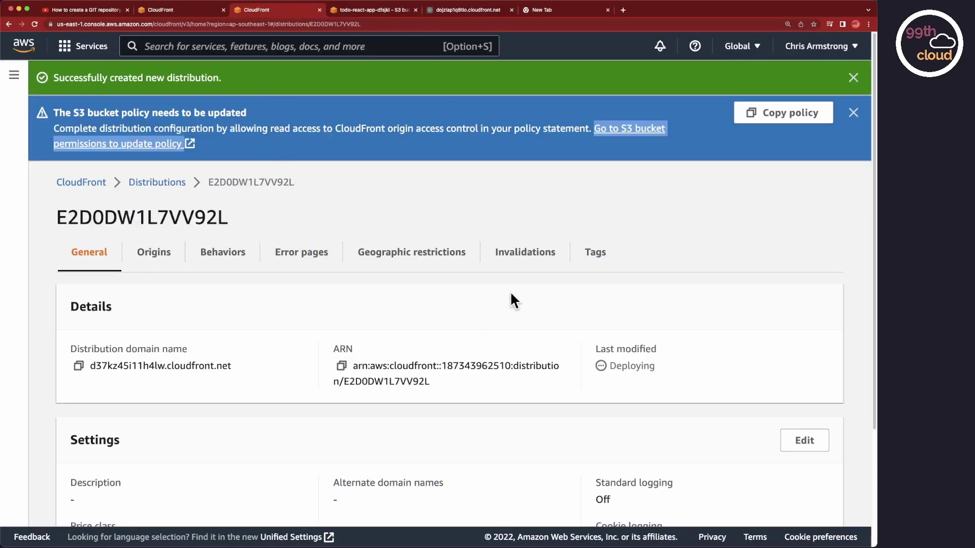
double_click(615, 371)
scroll(732, 348, "down", 3)
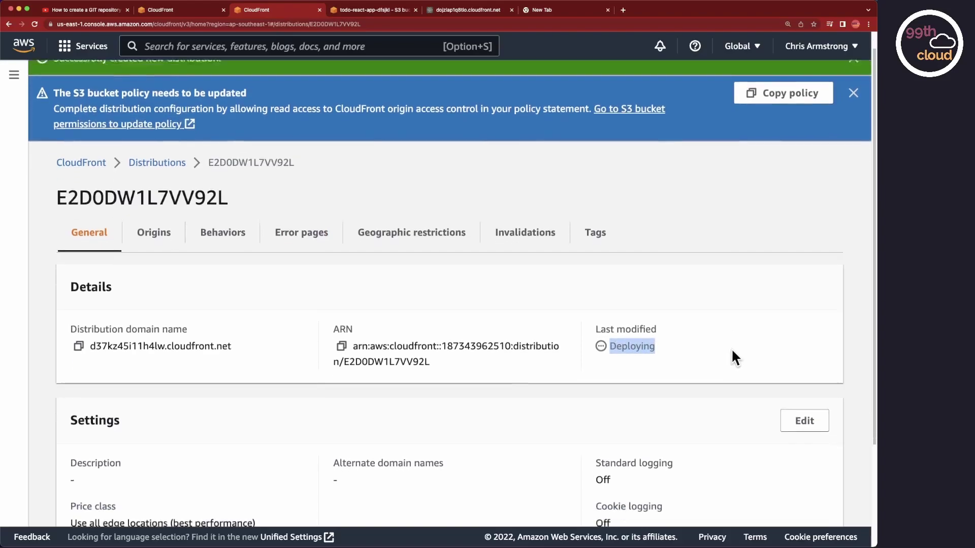
scroll(731, 348, "up", 3)
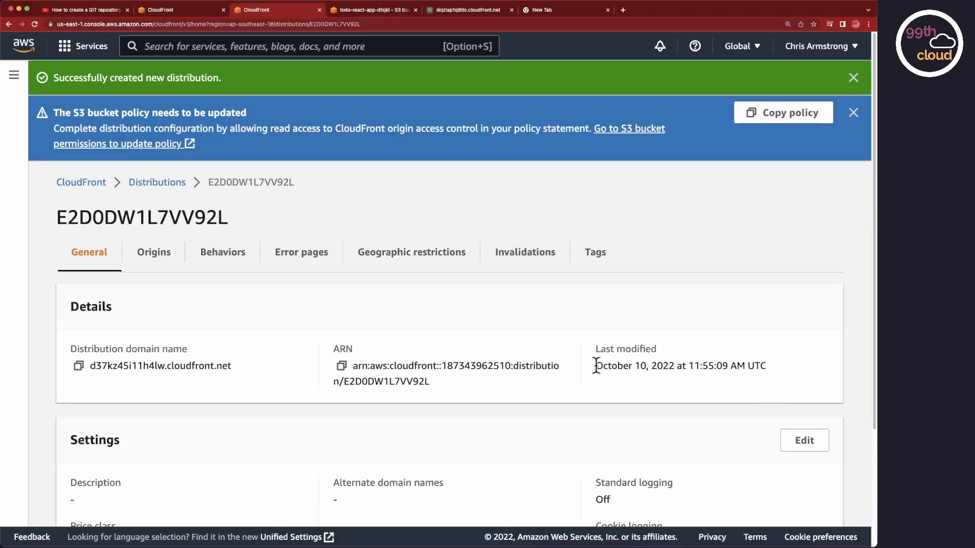
left_click_drag(594, 365, 768, 378)
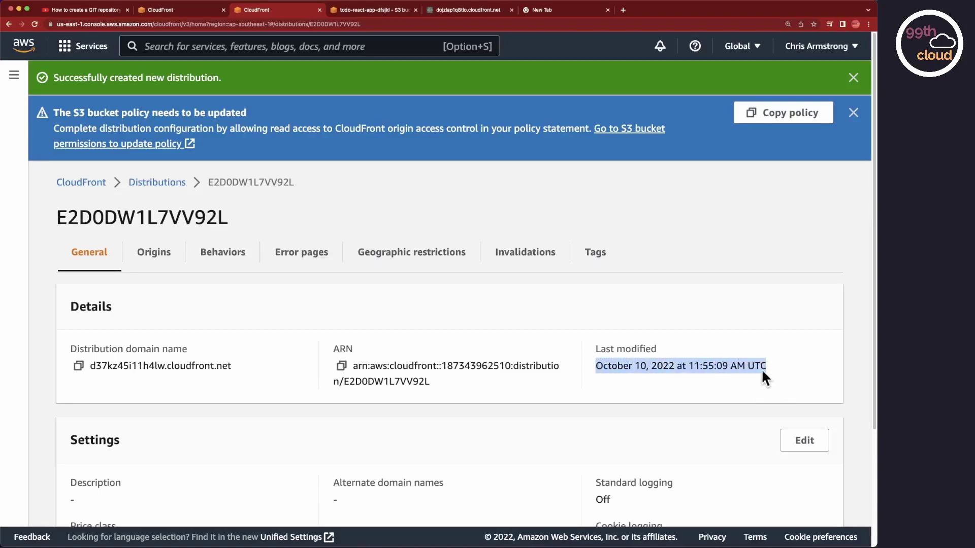
left_click(237, 370)
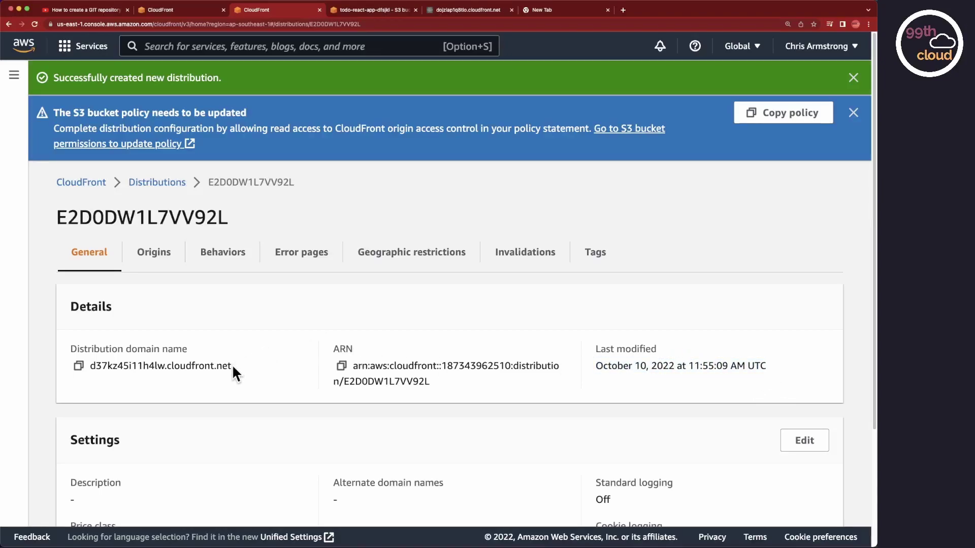
left_click_drag(232, 365, 90, 367)
key("super+c")
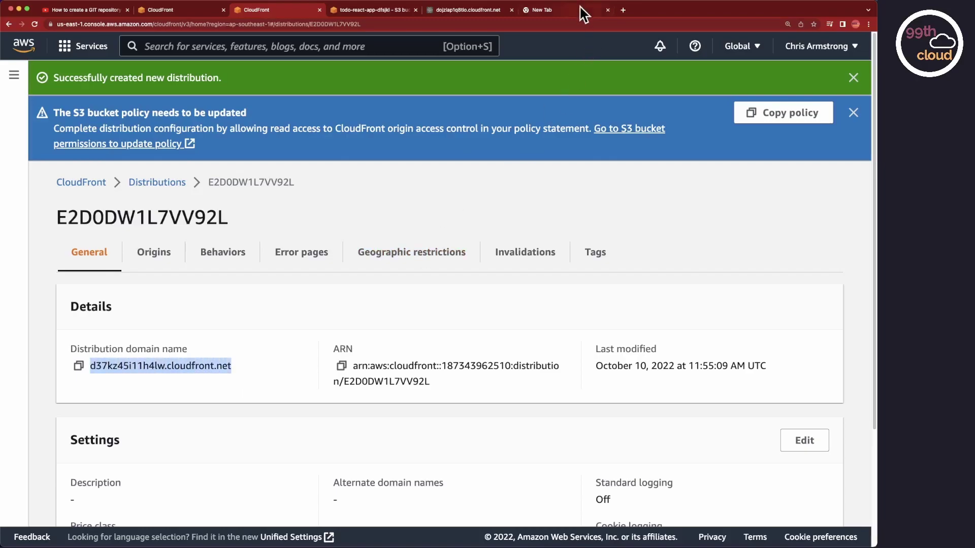
left_click(582, 11)
Load the new distribution's domain, which shows Access Denied, and close the old dojziap1q8tlo.cloudfront.net tab.
key("super+v")
key("Return")
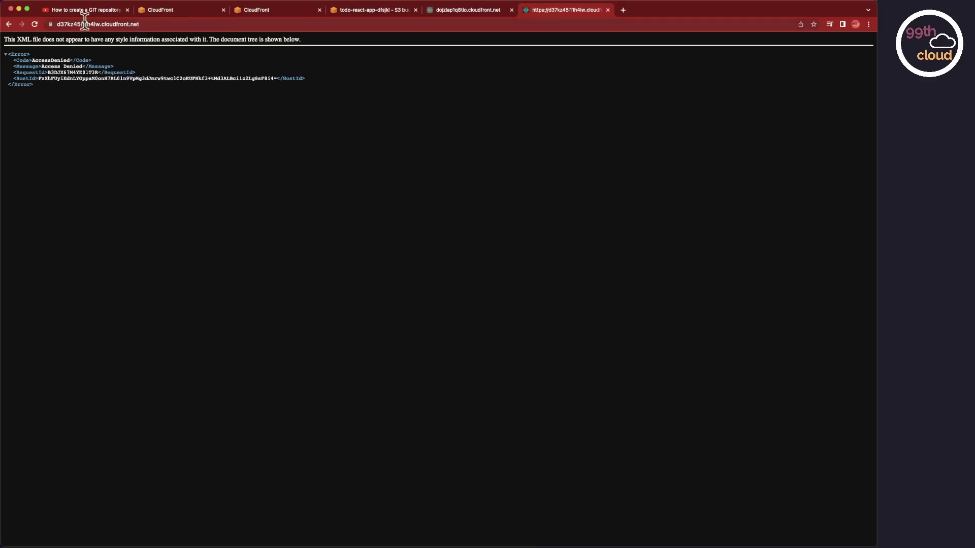
left_click(35, 24)
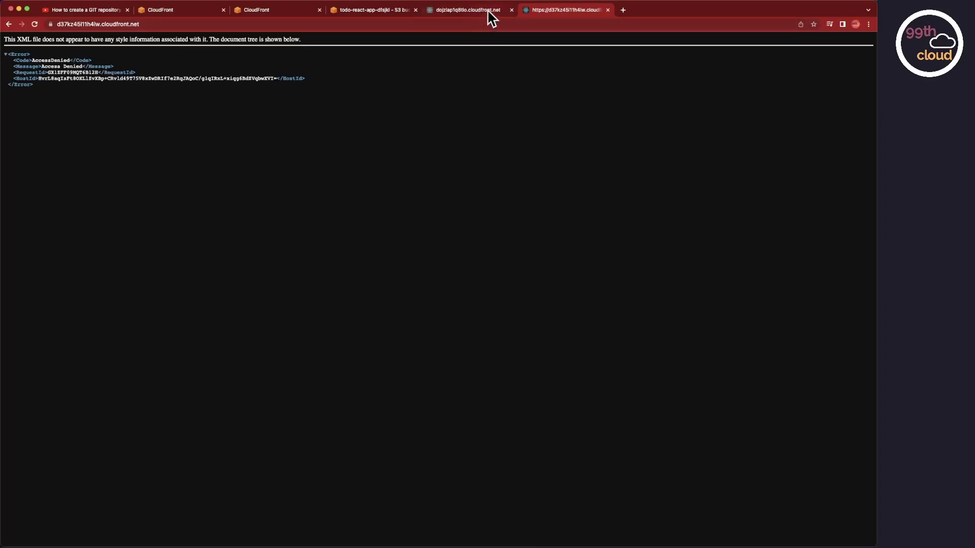
left_click(511, 9)
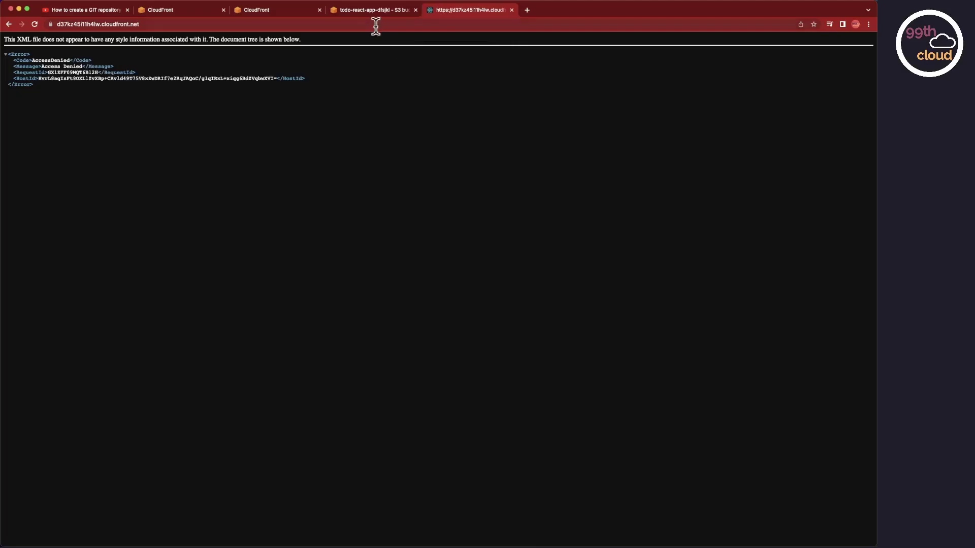
left_click(300, 10)
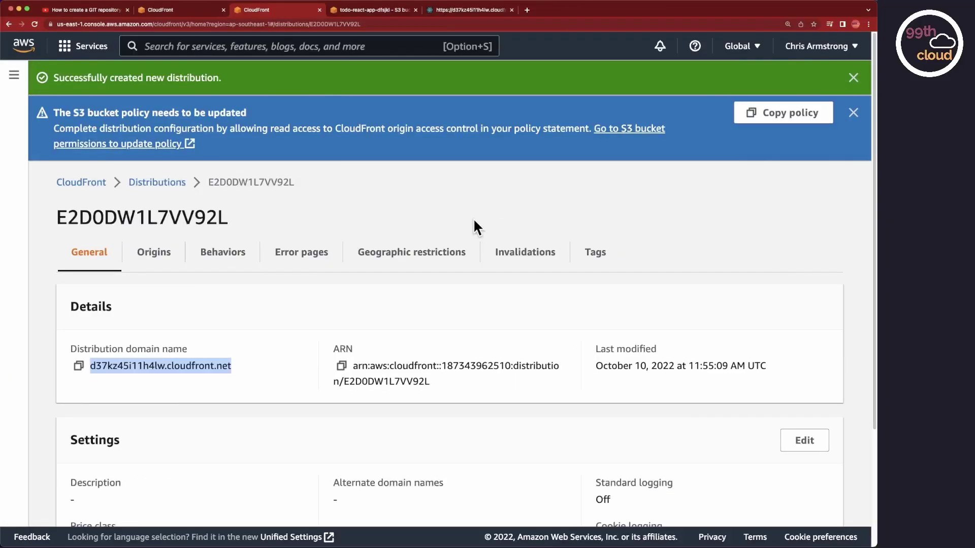
Add a 403: Forbidden custom error response serving /index.html with response code 403.
left_click(302, 251)
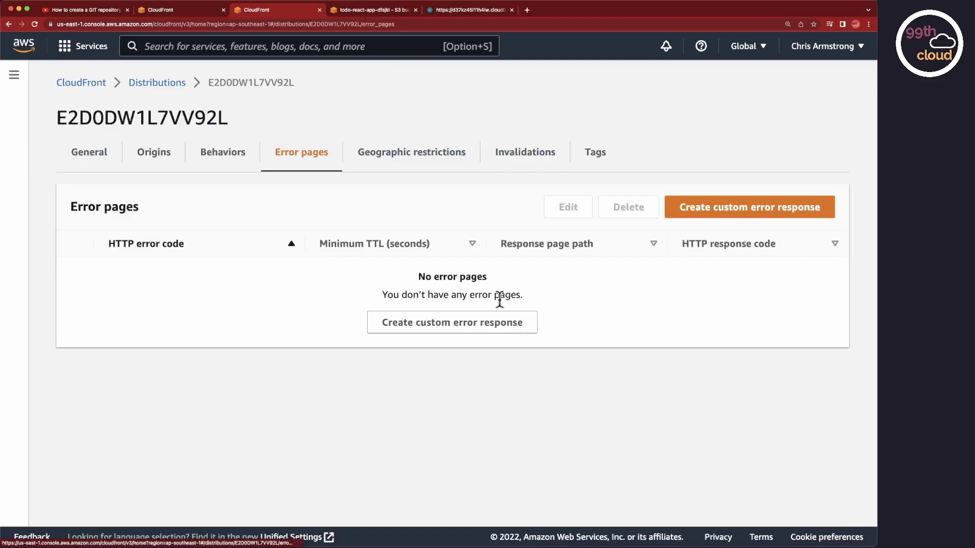
left_click(496, 322)
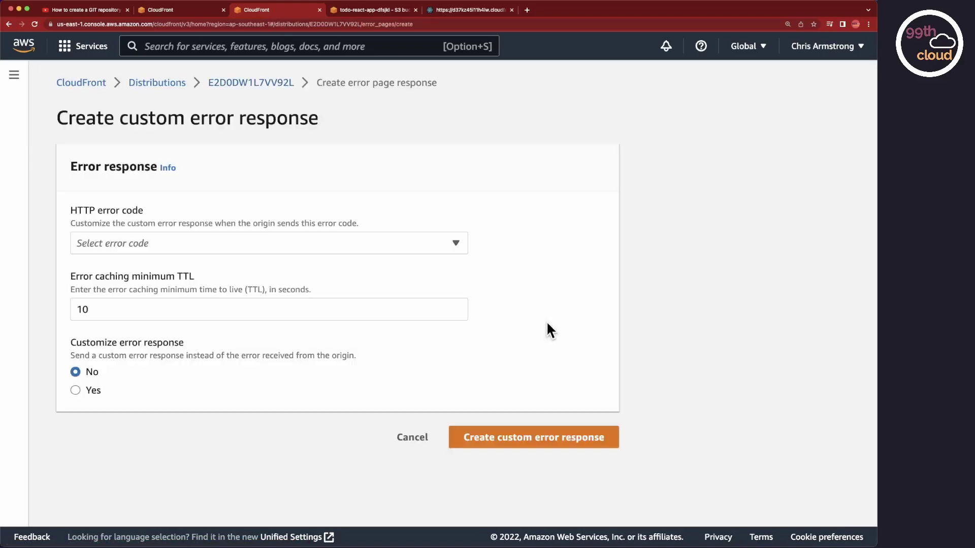
left_click(287, 246)
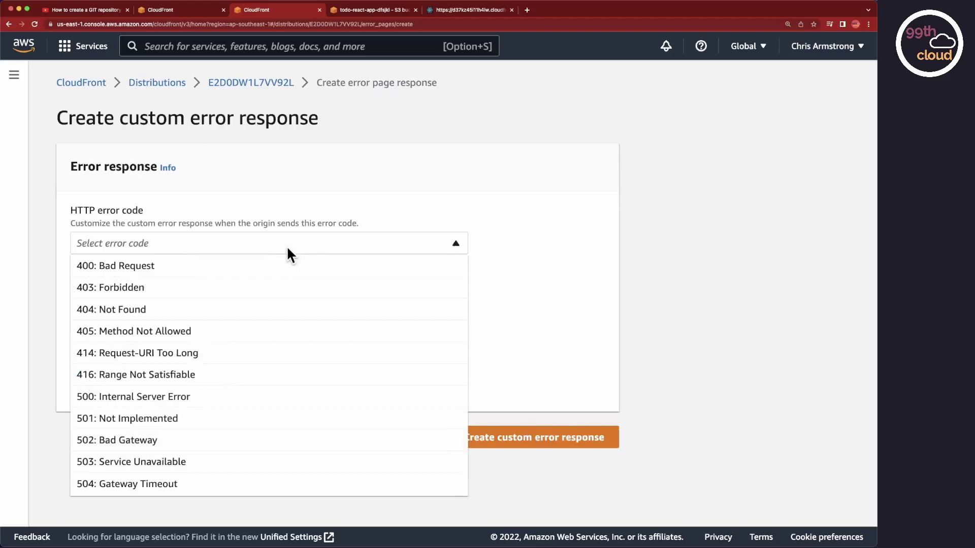
left_click(220, 290)
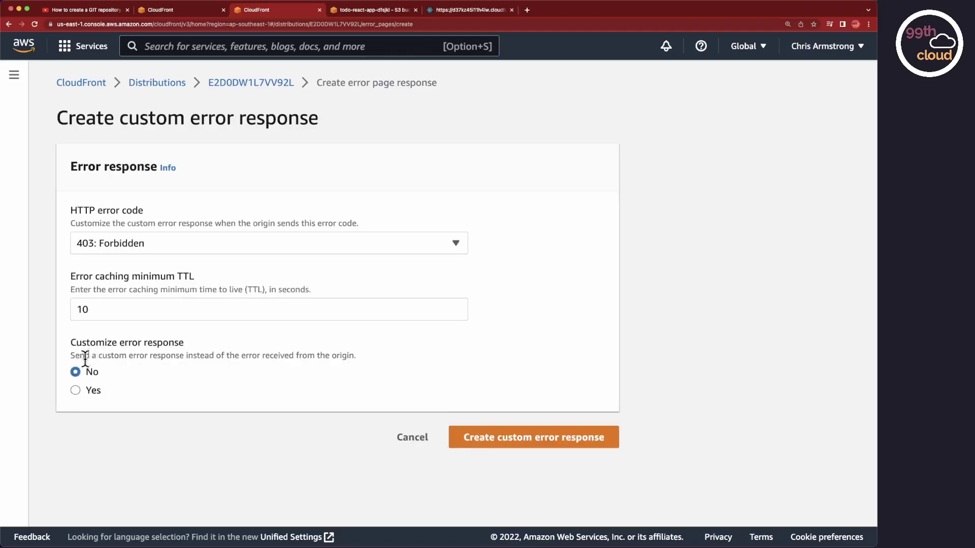
left_click(76, 391)
left_click(279, 459)
type("/ind")
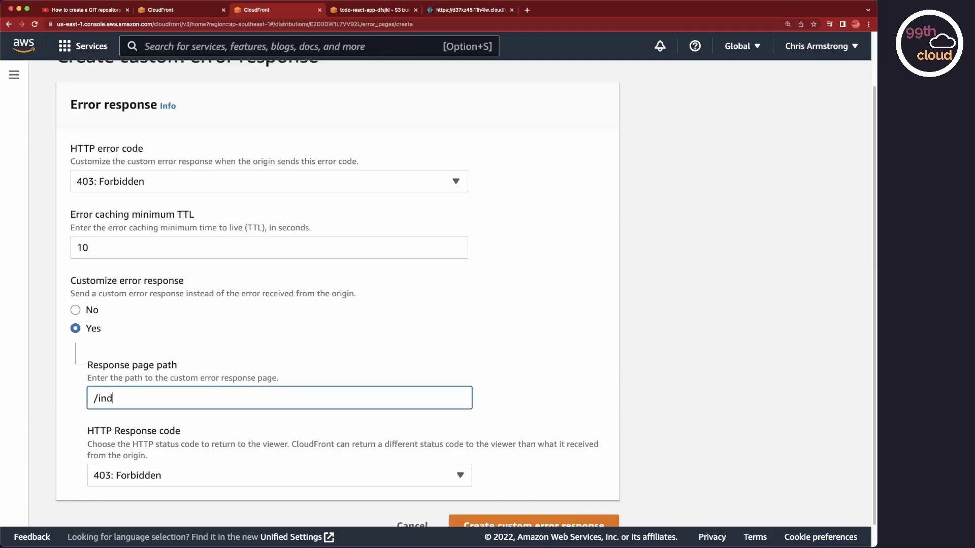
type("ex.html")
scroll(578, 383, "down", 1)
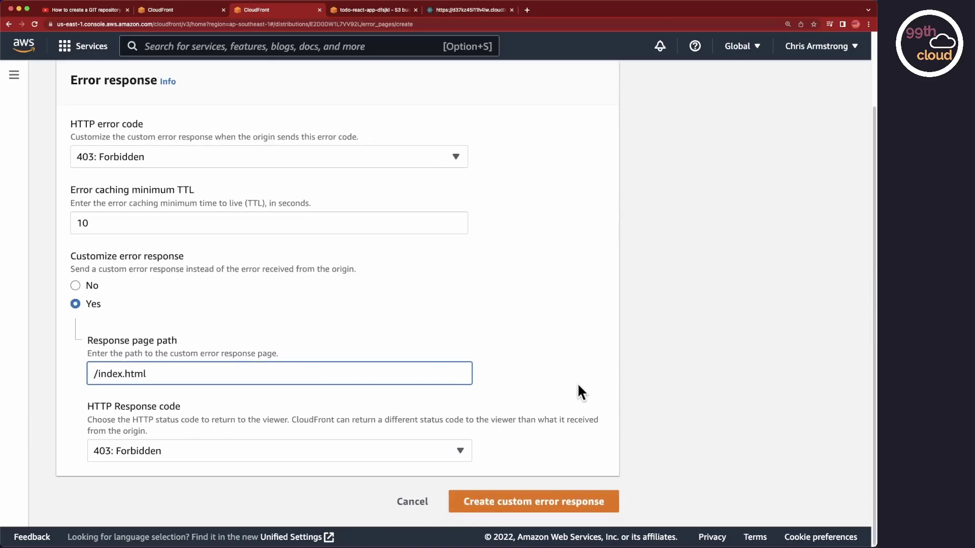
left_click(559, 502)
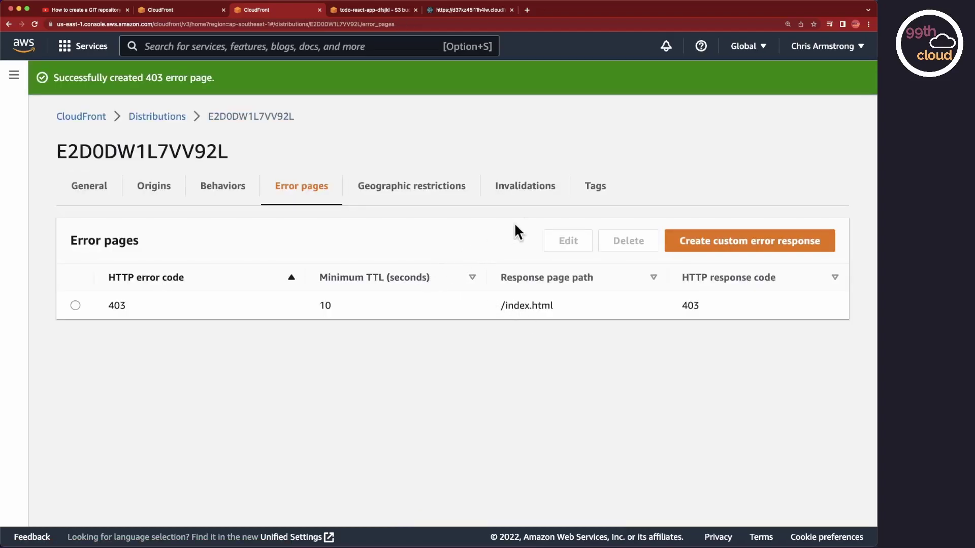
Add a 404: Not Found custom error response serving /index.html, then view General details.
left_click(731, 241)
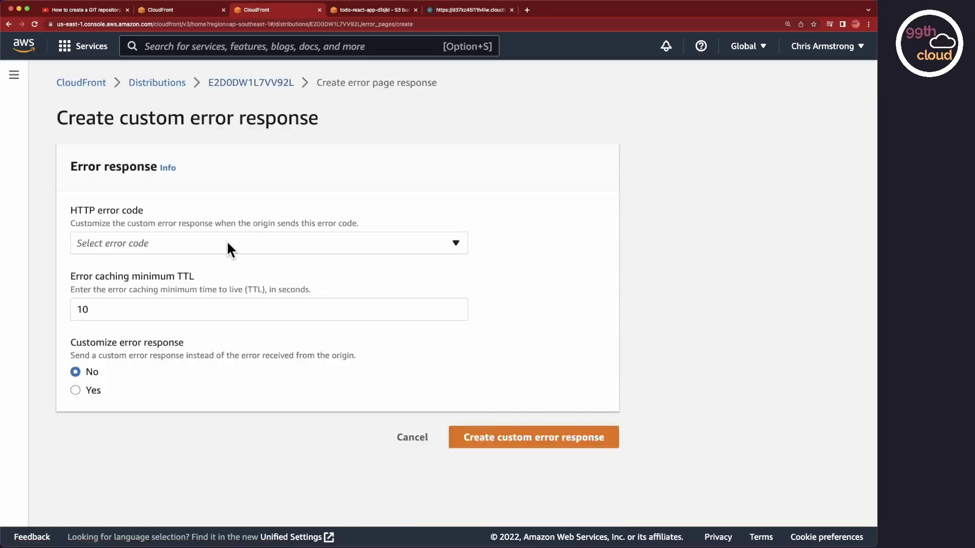
left_click(227, 239)
left_click(167, 309)
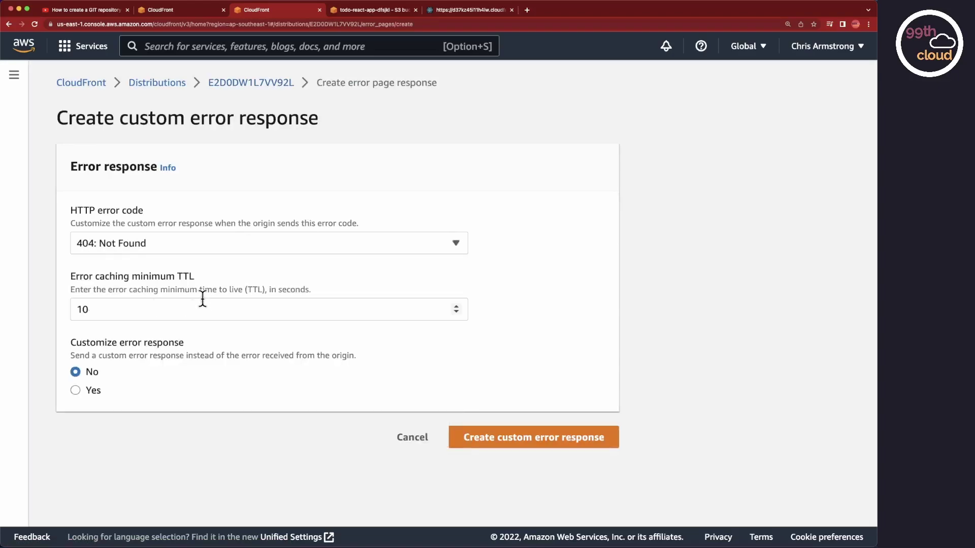
left_click(75, 390)
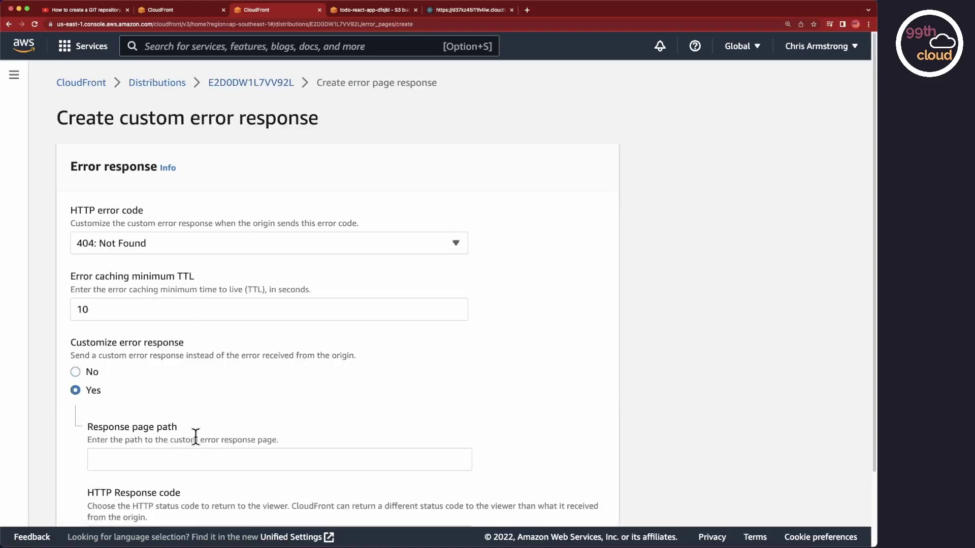
left_click(192, 460)
type("/index.html")
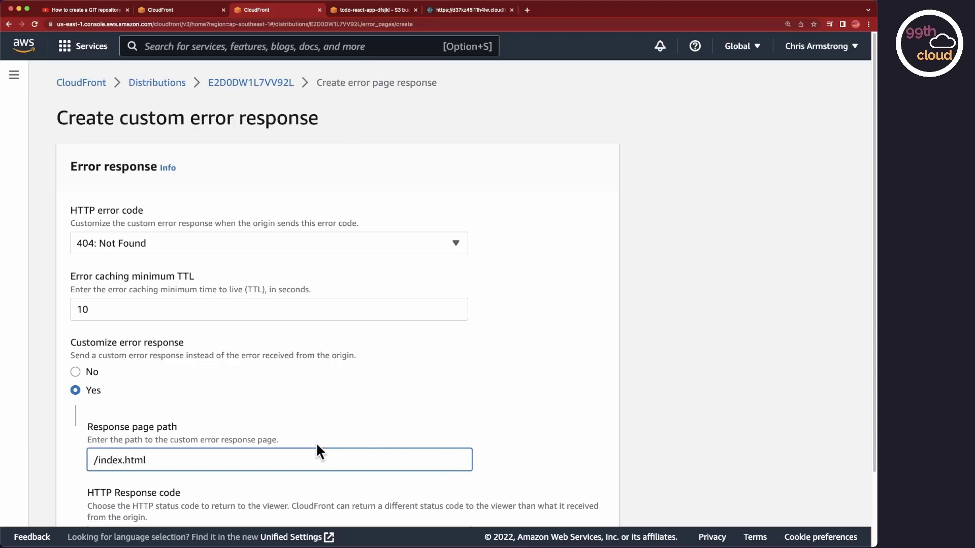
scroll(550, 364, "down", 3)
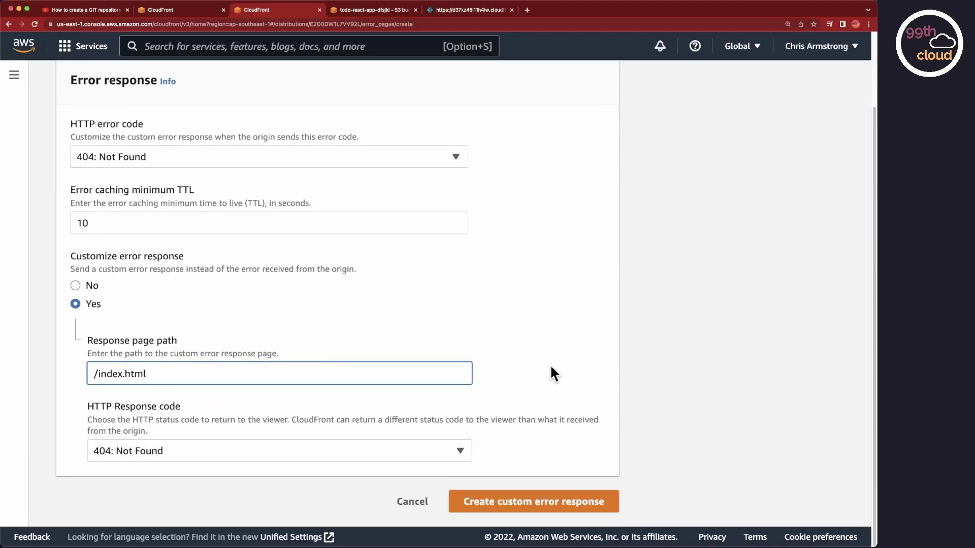
left_click(562, 502)
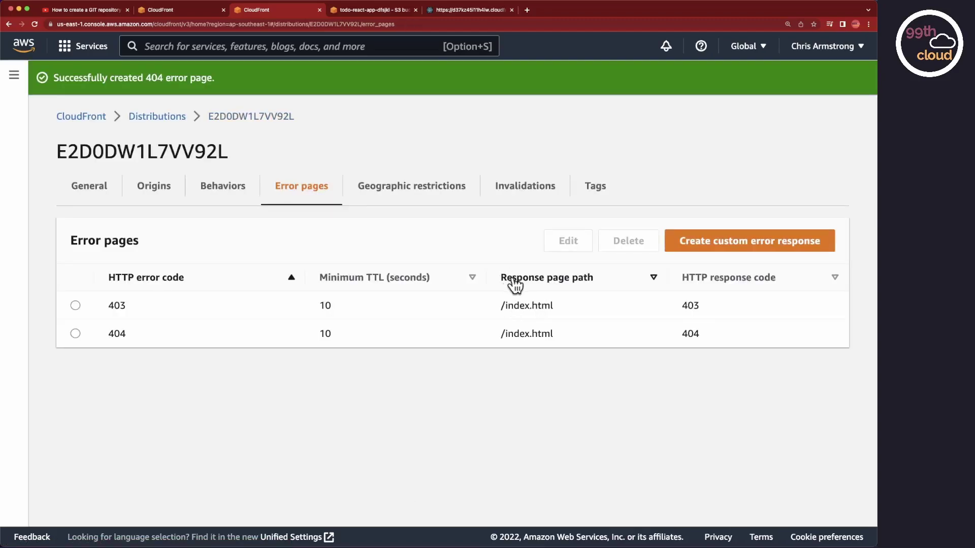
left_click(92, 186)
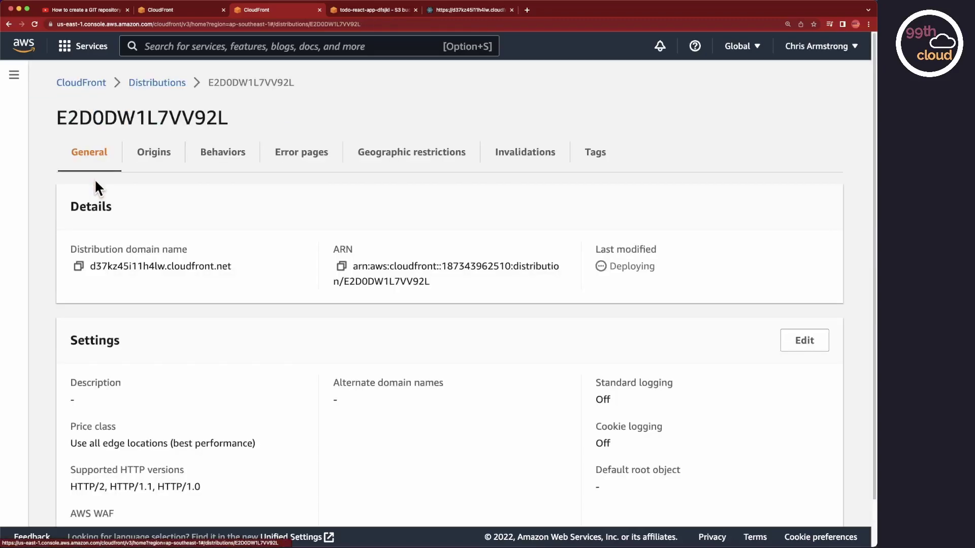
On the CloudFront-hosted site, edit the first note so its ending 4 becomes 5.
left_click(470, 9)
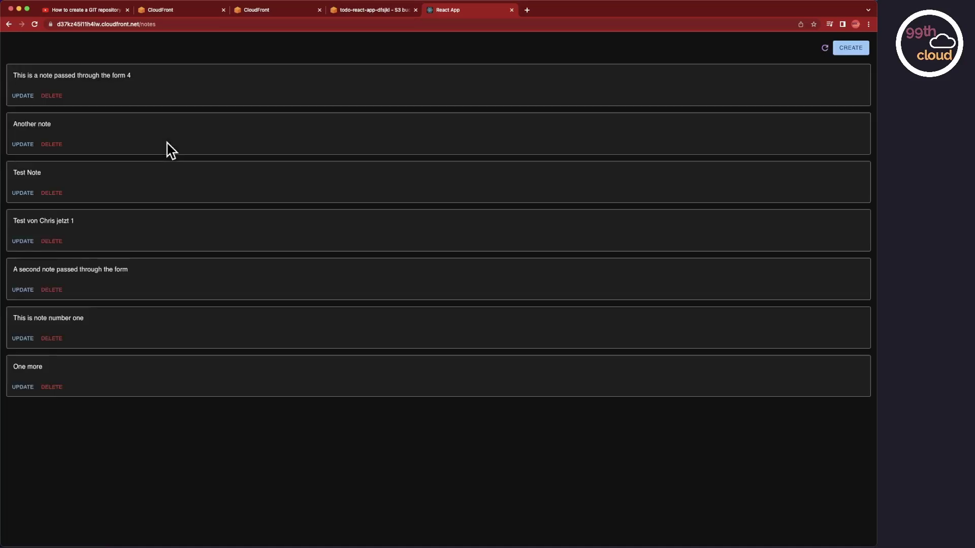
left_click(23, 95)
left_click(152, 48)
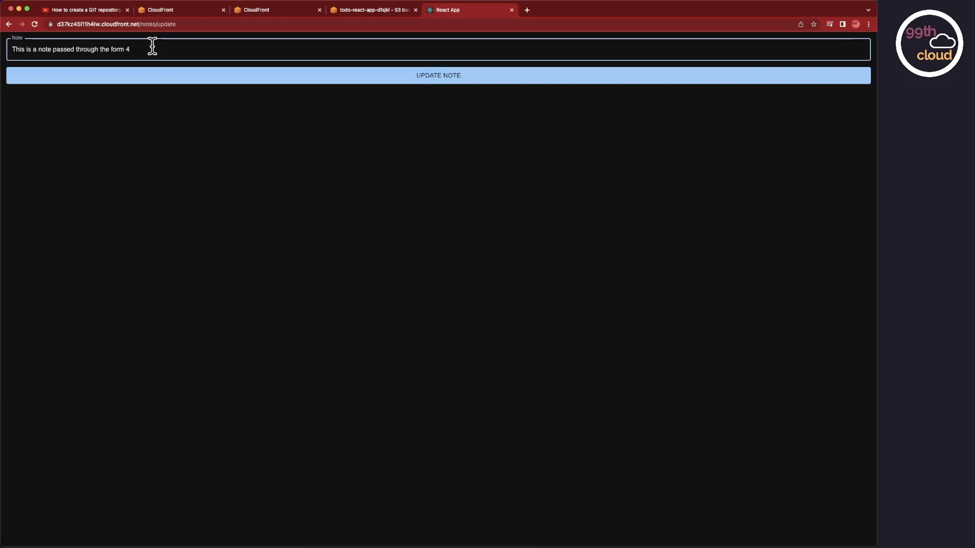
key("BackSpace")
type("5")
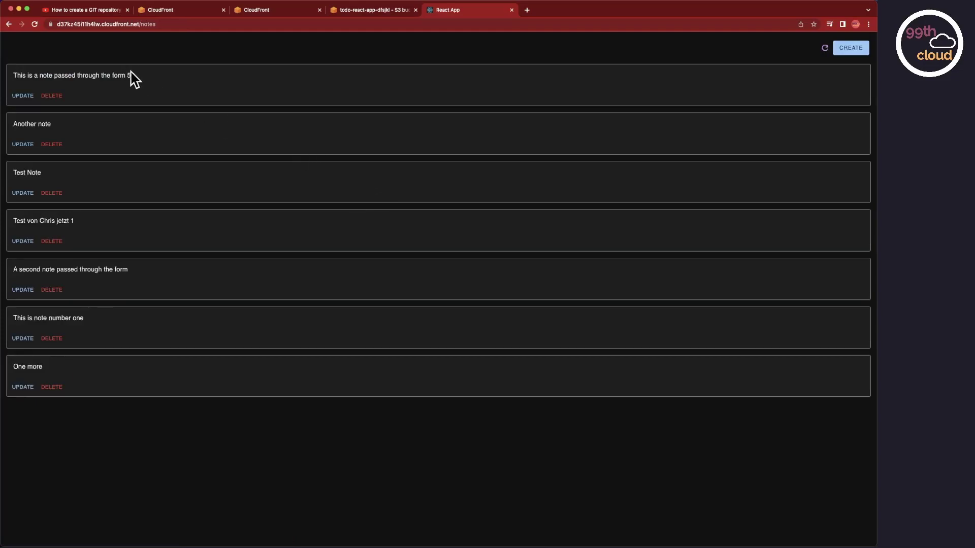
left_click_drag(136, 76, 107, 76)
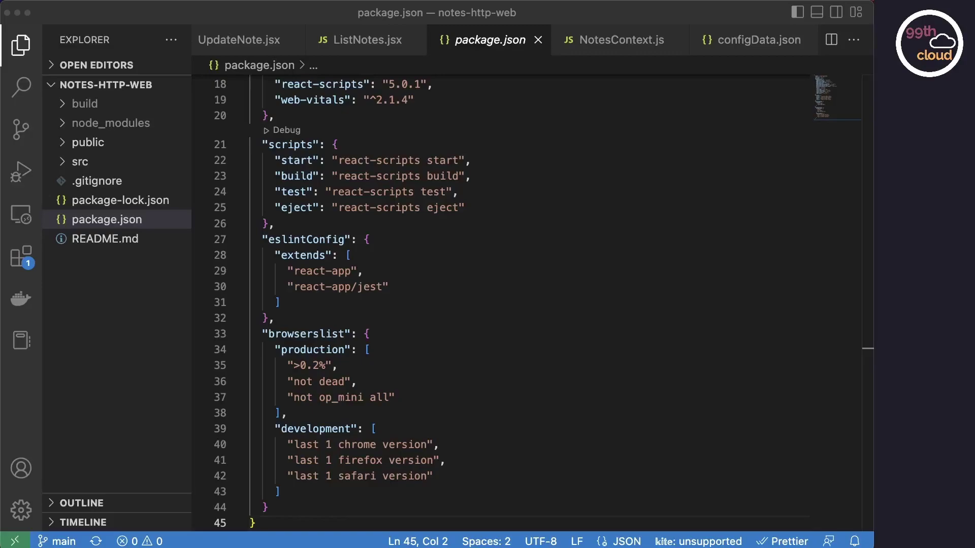
Add "upload-s3": "aws s3 sync build/ s3://todo-react-app-dfsjkl" after the eject script.
left_click(474, 207)
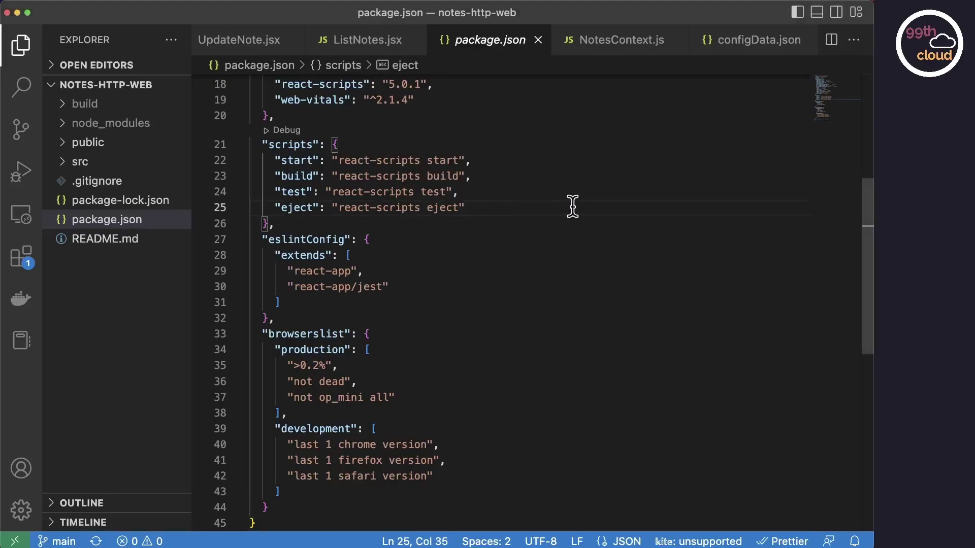
type(",")
key("Return")
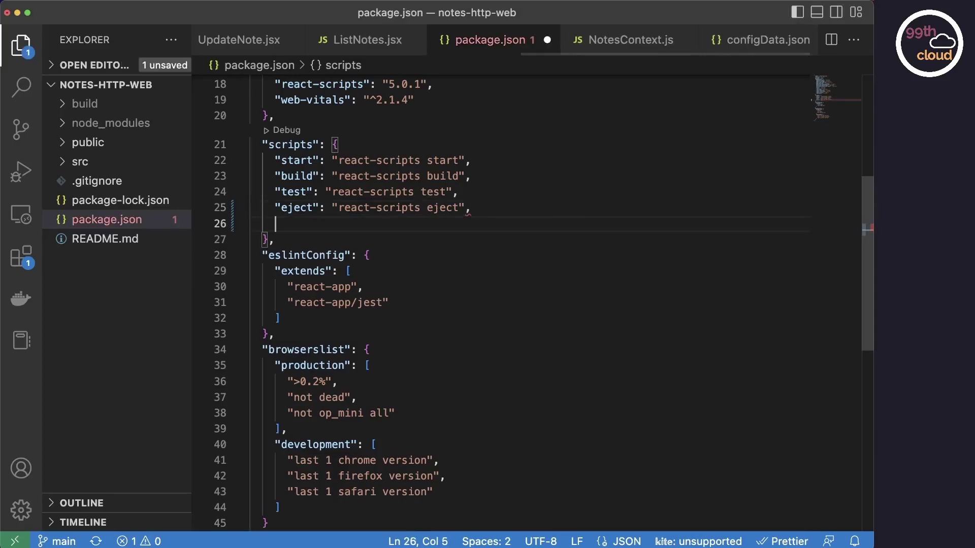
type("\"")
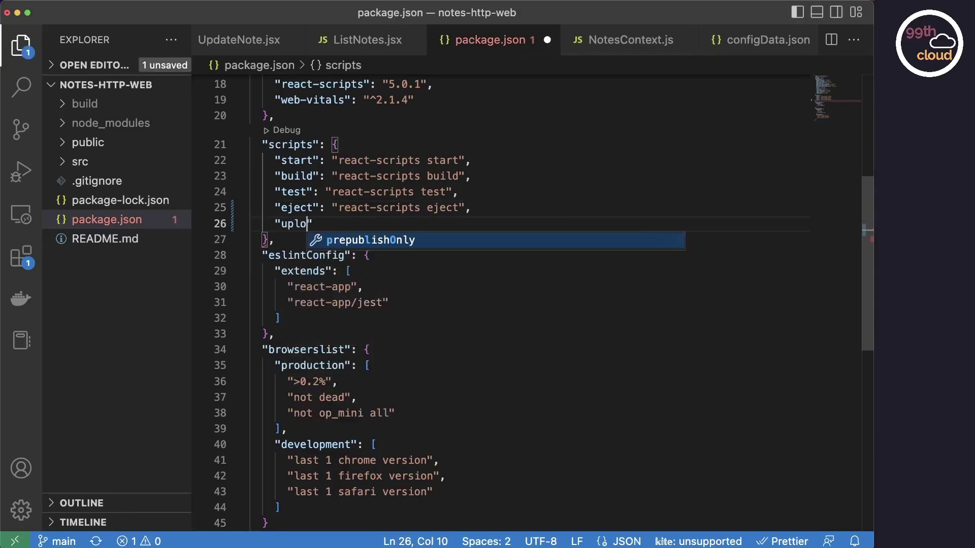
type("upload-s3")
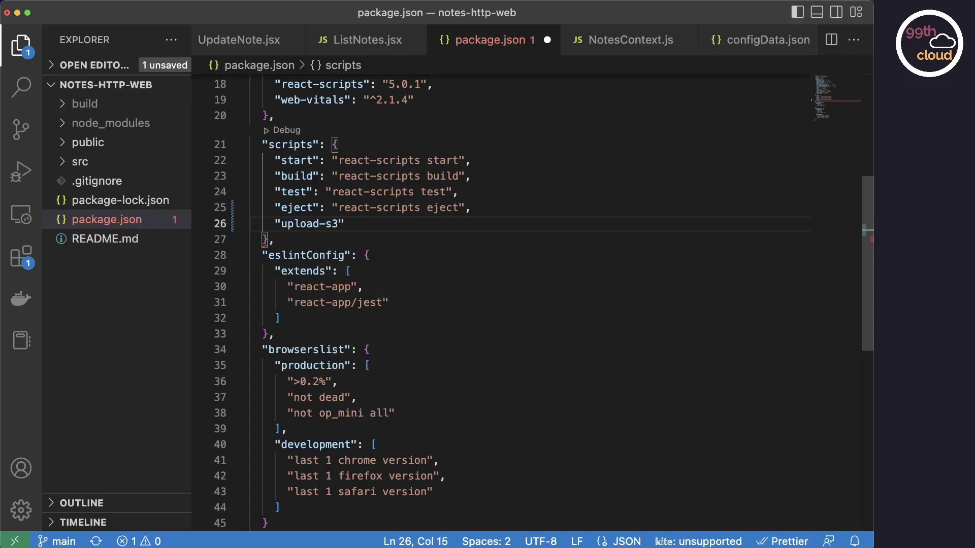
key("Right")
type(": \"")
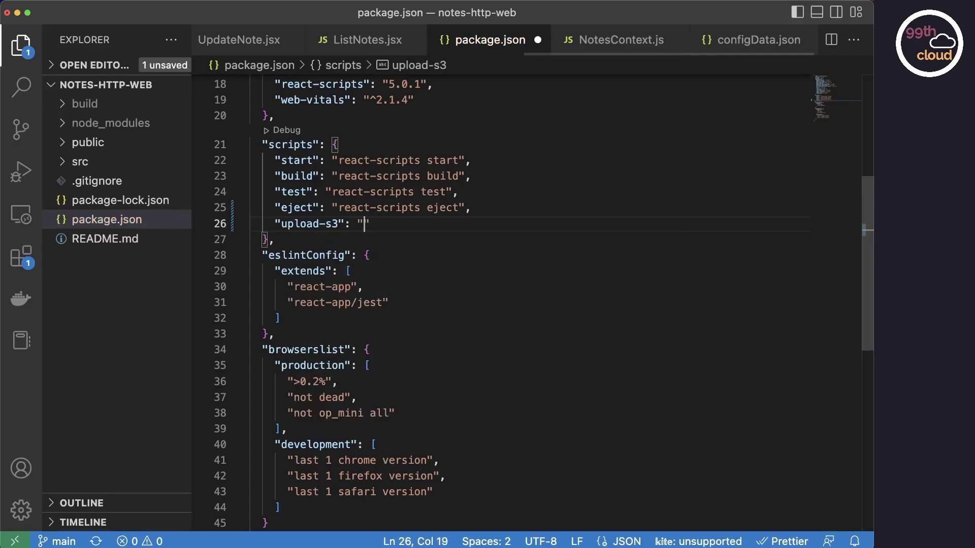
type("aws s3 s")
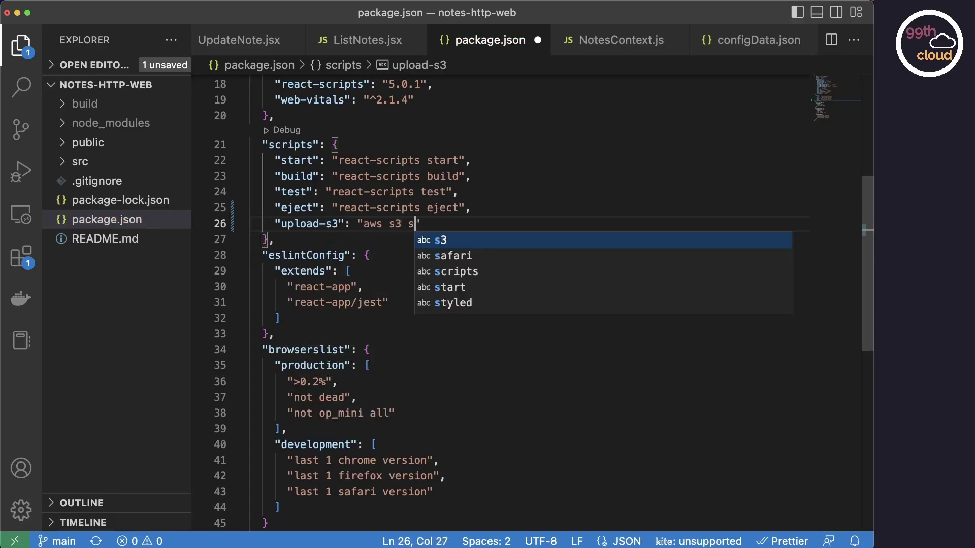
type("ync build/ s")
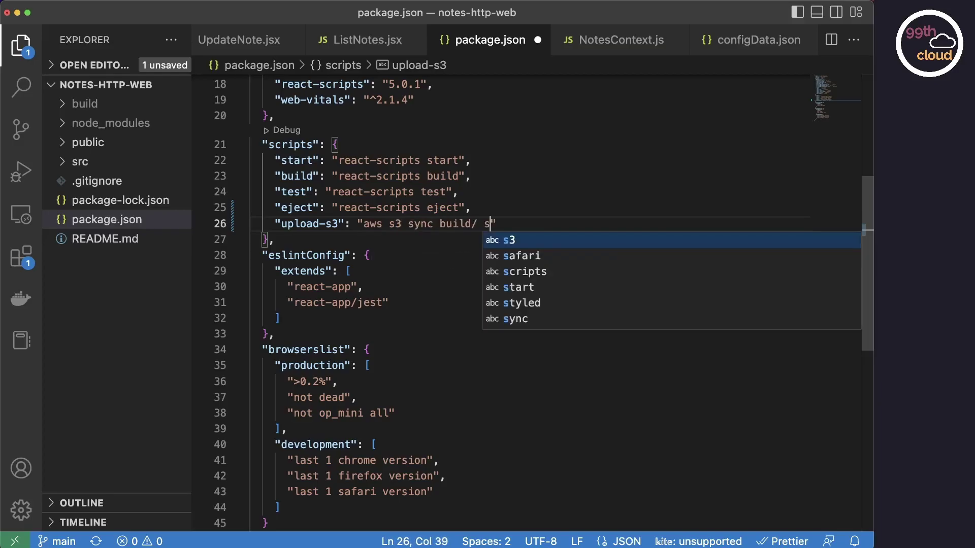
type("3://todo-react-app-dfsjkl")
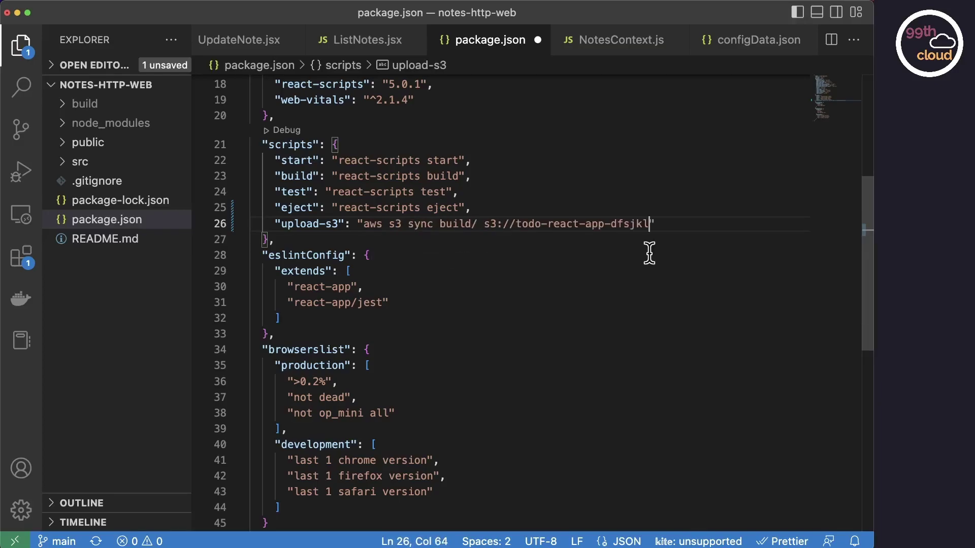
left_click(668, 229)
type(",")
key("Return")
type("\"")
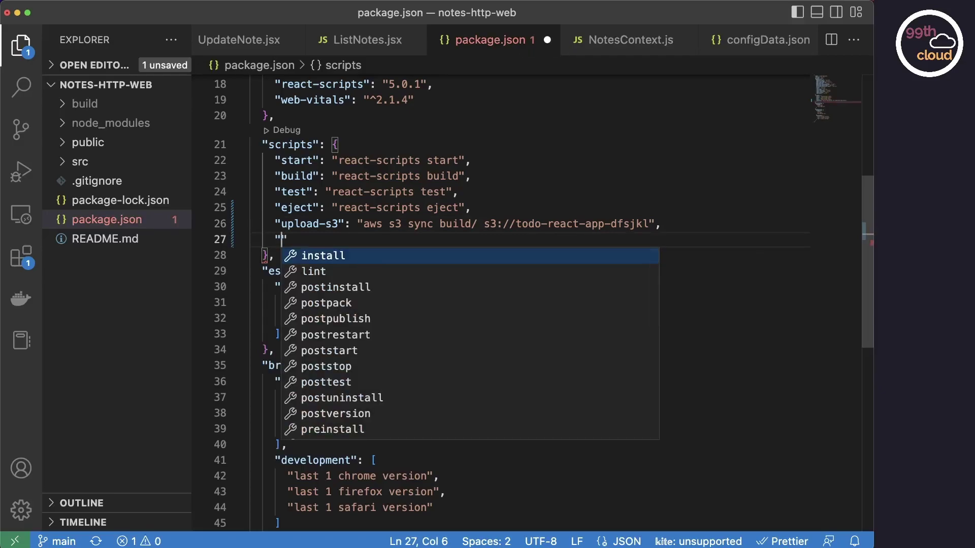
type("inv")
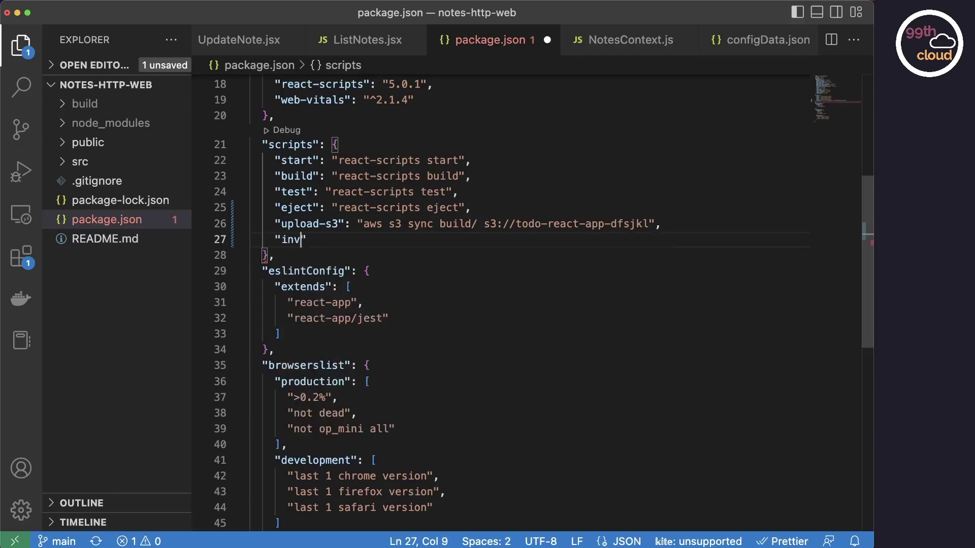
type("alidate-")
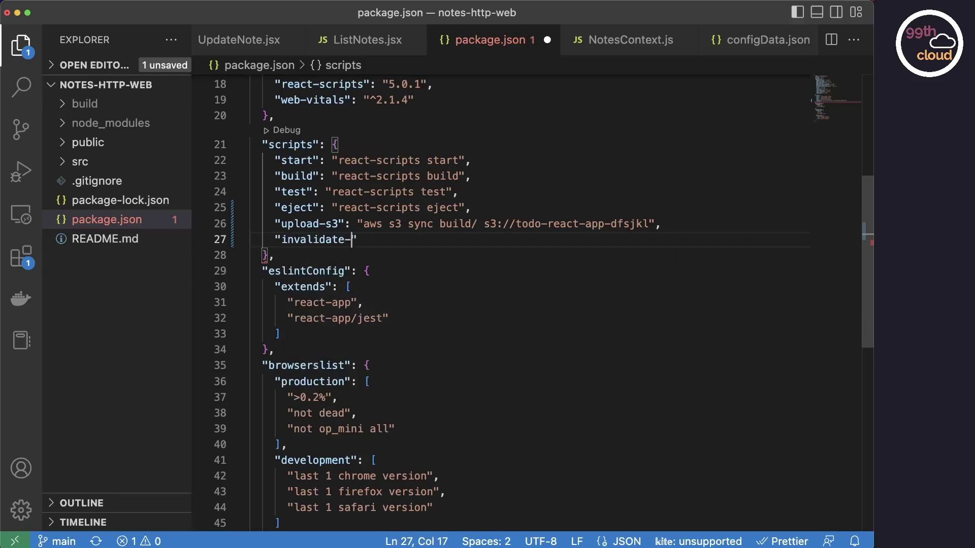
type("cf-ca")
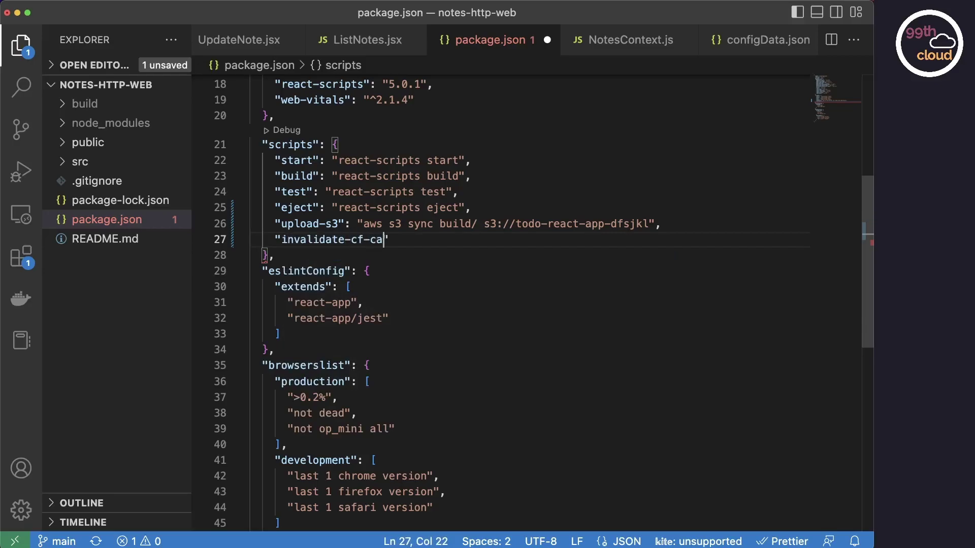
type("che")
type("\": \"")
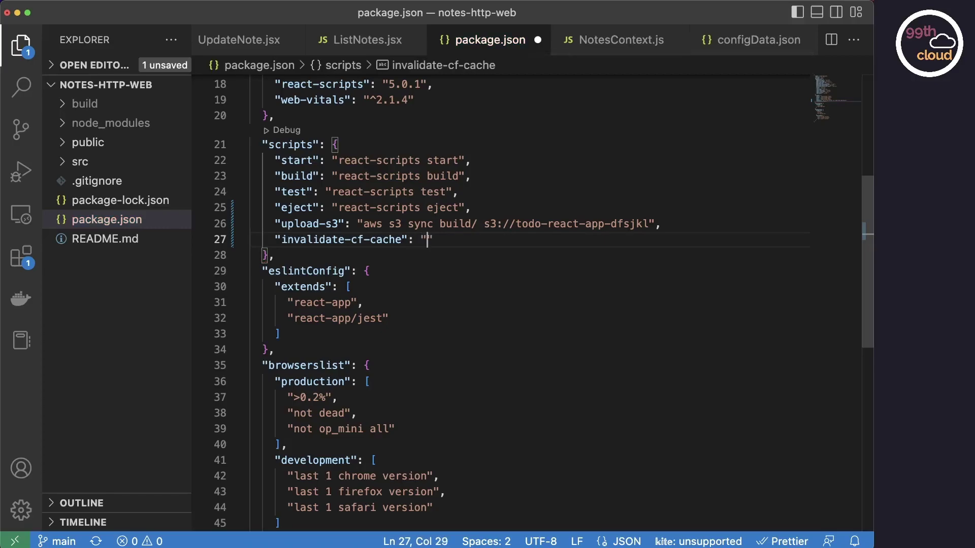
type("aws clou")
type("dfront creat")
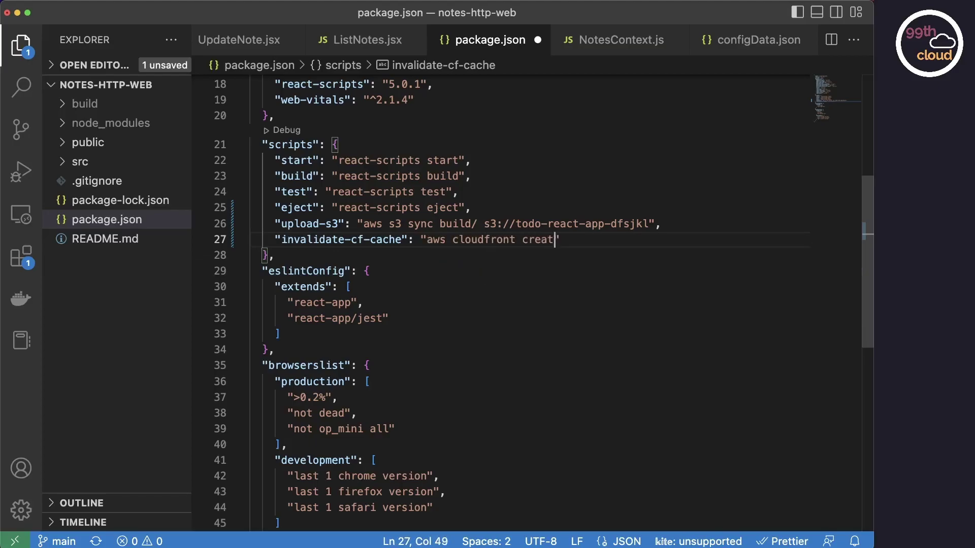
type("e-invalidati")
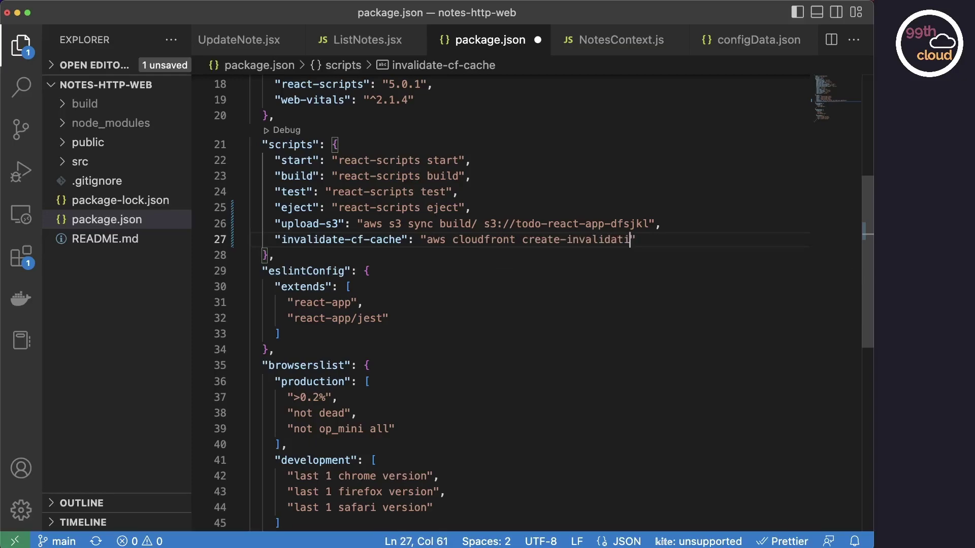
type("on --")
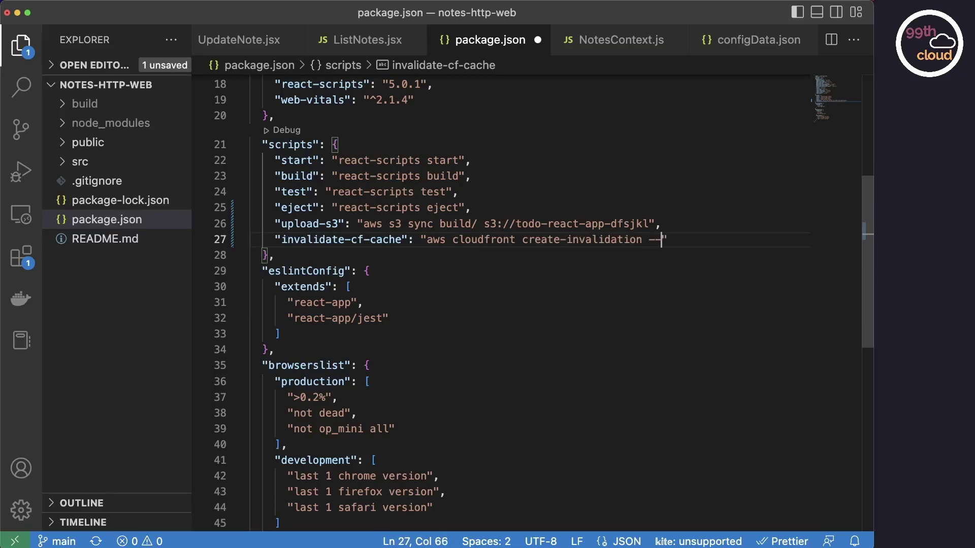
type("distribut")
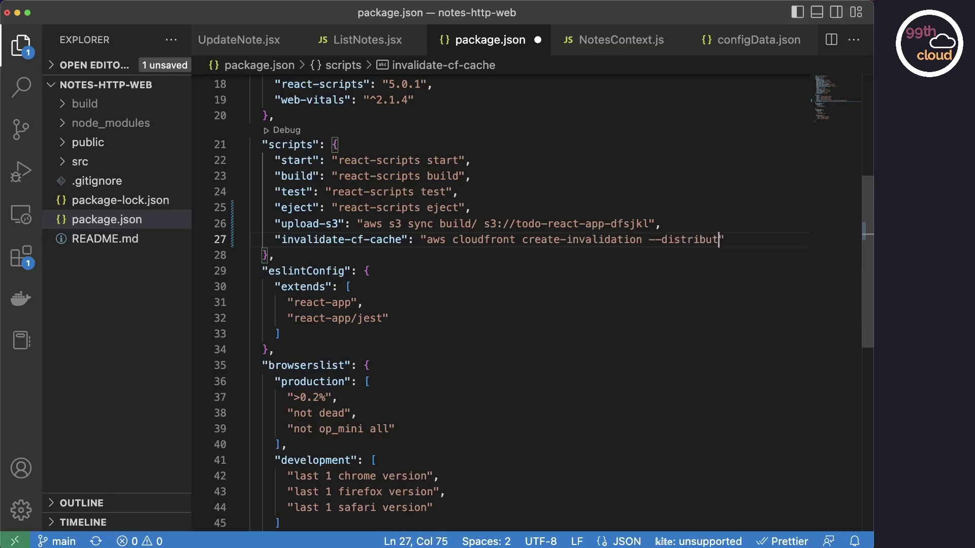
type("ion-id")
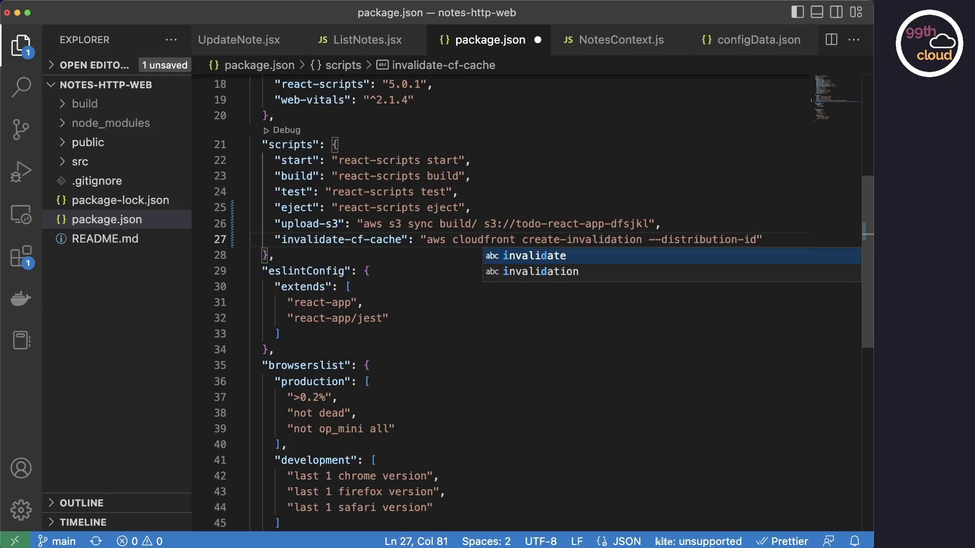
type(" E2D0DW1L7VV92L")
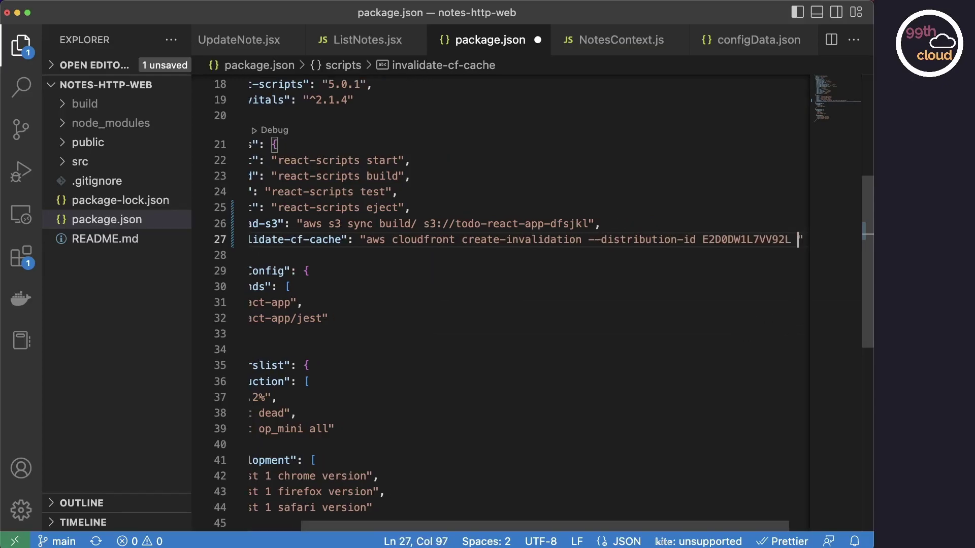
type(" --paths '")
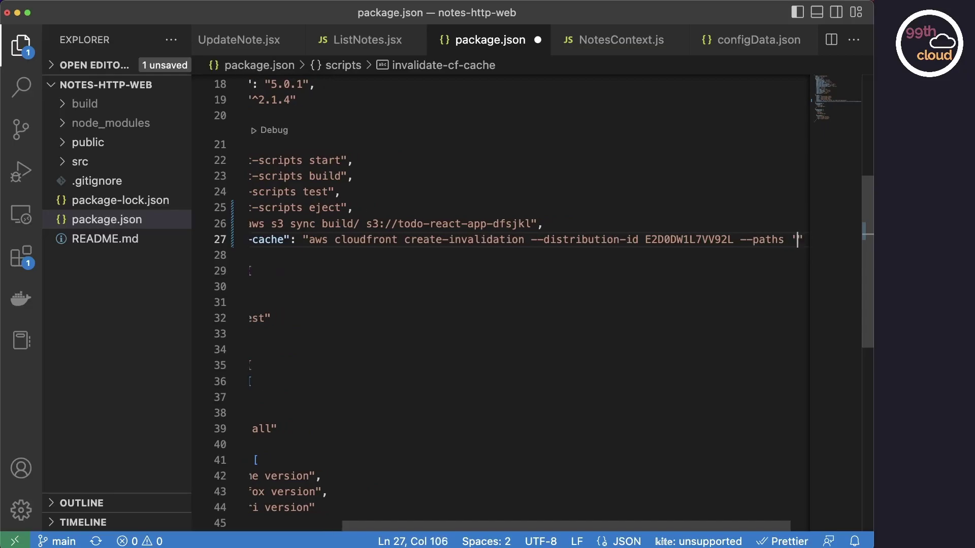
type("/*'")
Add a deploy-s3 script chaining npm build, upload-s3 and invalidate-cf-cache, and save package.json.
key("End")
type(",")
key("Return")
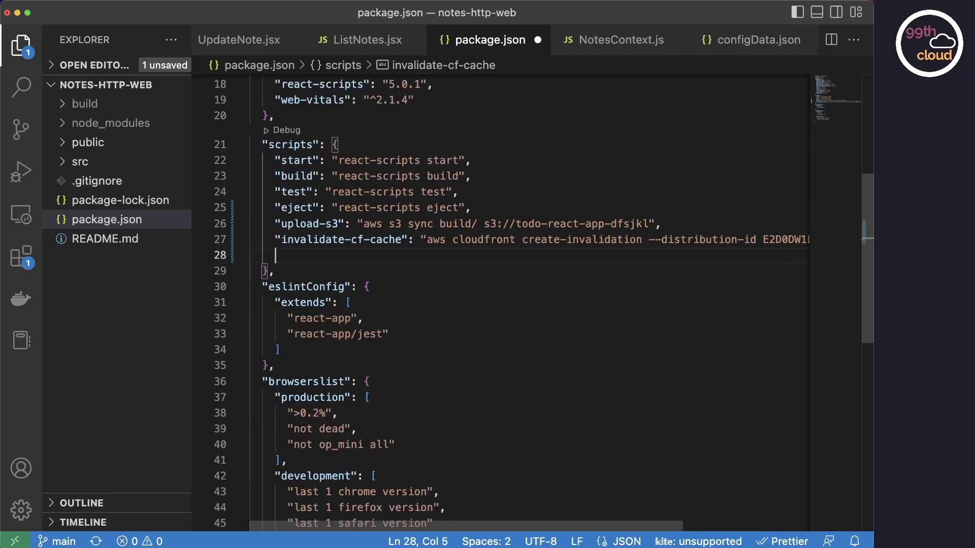
type("\"dep")
type("loy-")
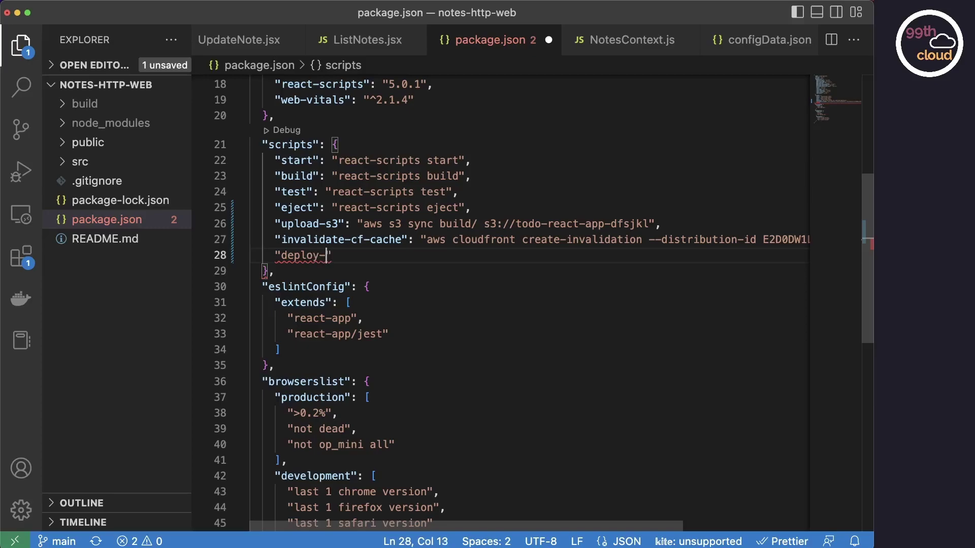
type("s3")
key("Right")
type(": \"")
left_click_drag(653, 531, 769, 534)
left_click(784, 240)
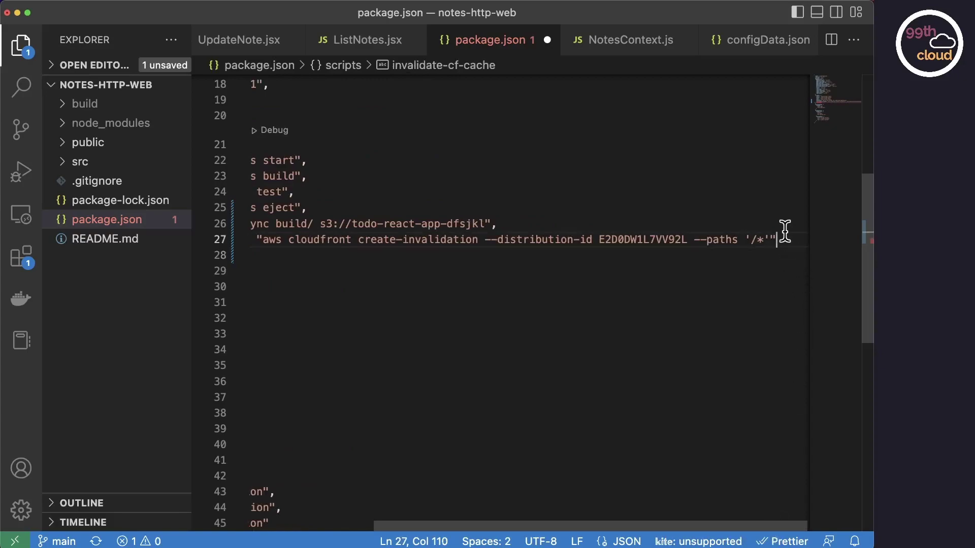
type(",")
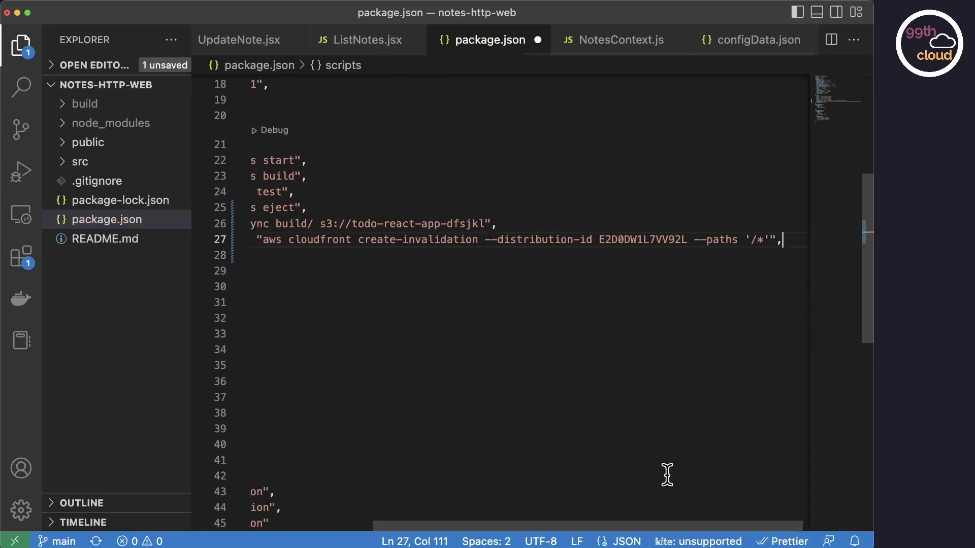
left_click_drag(657, 526, 440, 525)
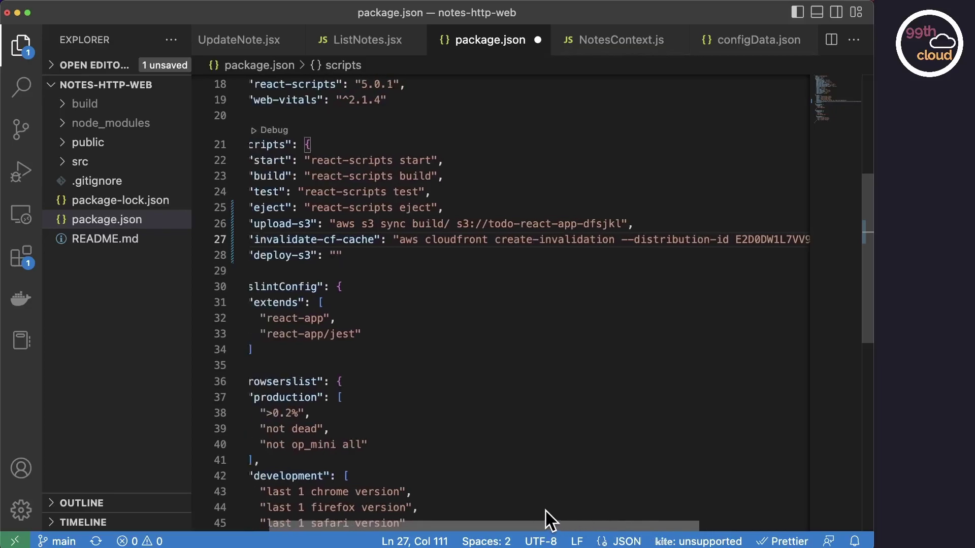
left_click(365, 255)
type("npm ")
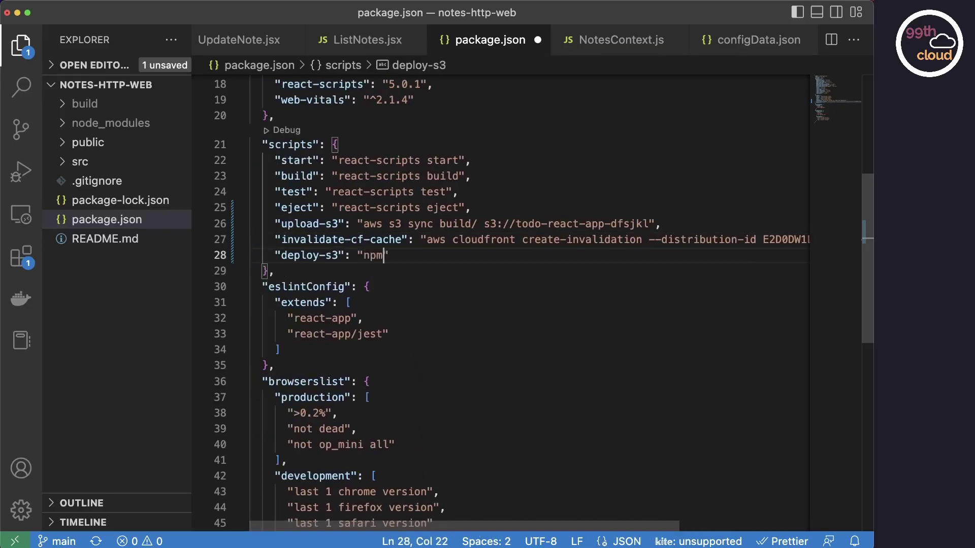
type("build && ")
type("npm run ")
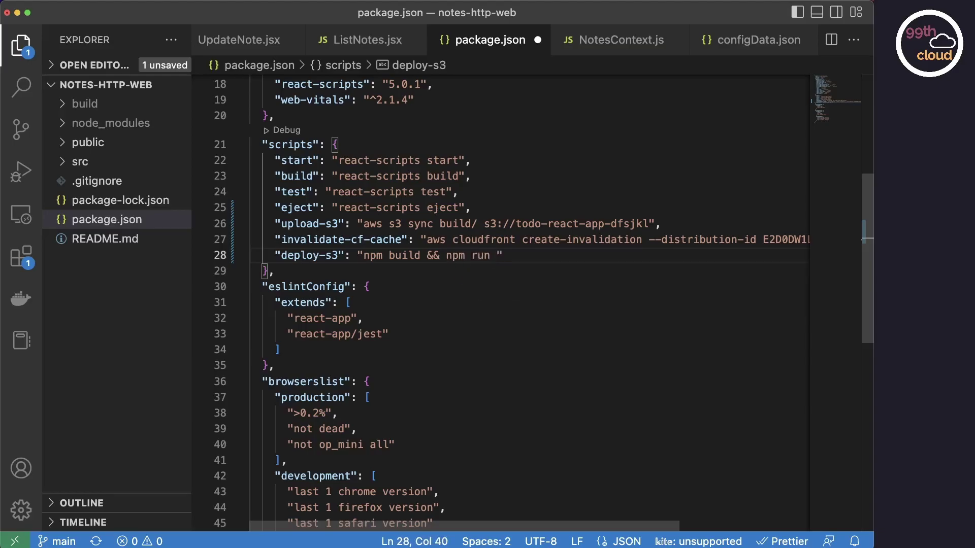
type("upload-s3")
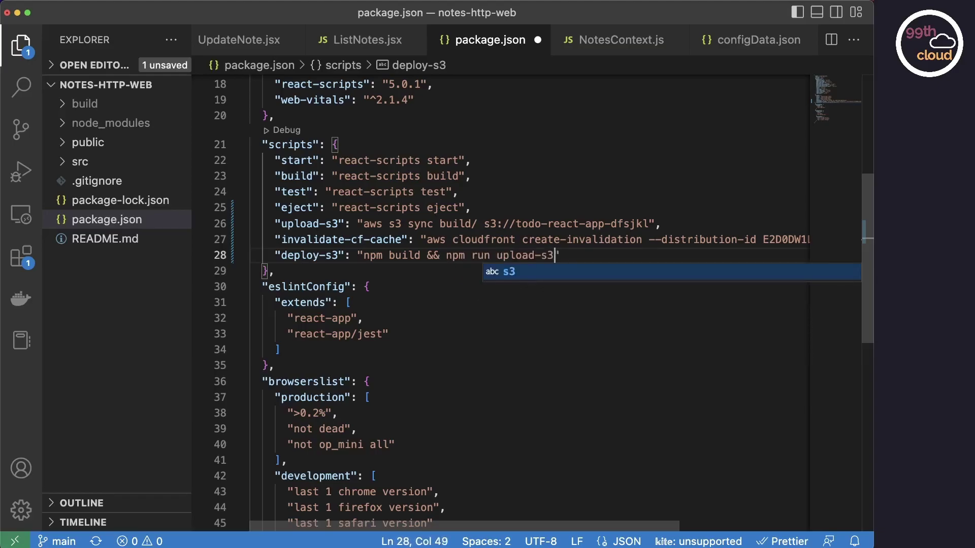
type(" && np")
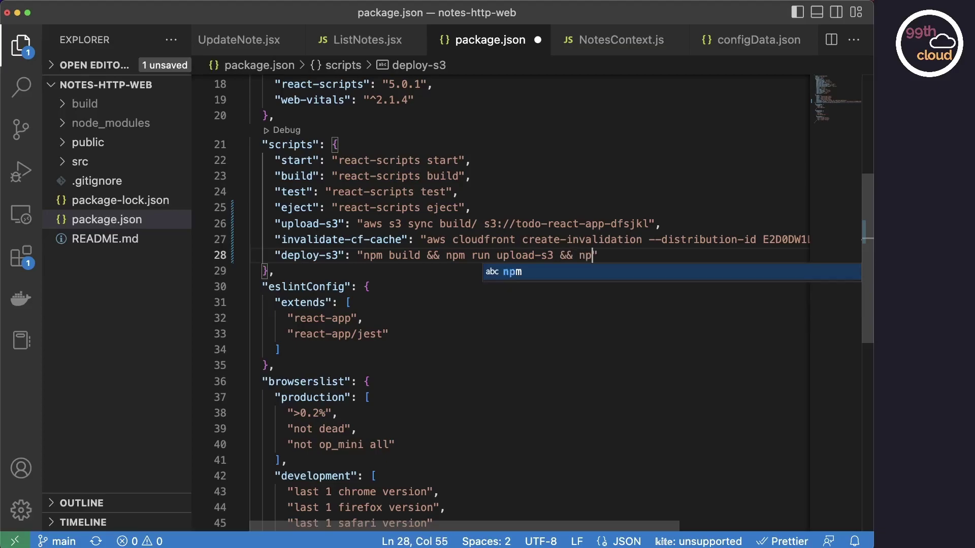
type("m run ")
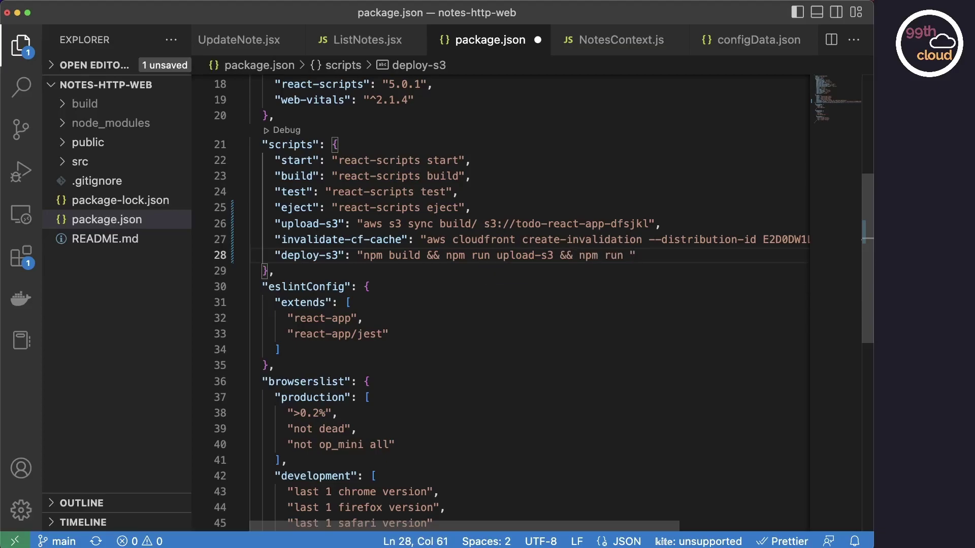
type("invalidate-cf-cache")
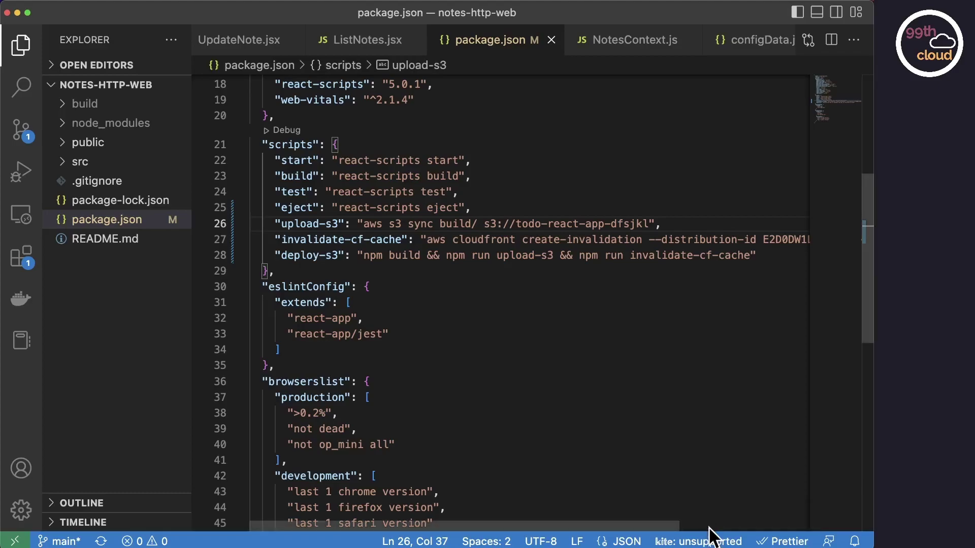
Enlarge the terminal panel below the editor and focus its prompt.
left_click_drag(710, 530, 728, 293)
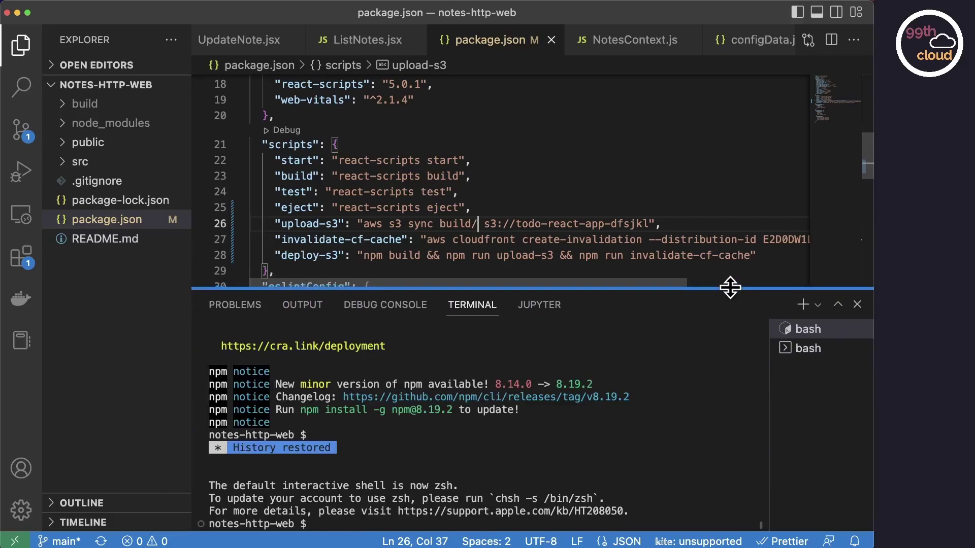
left_click_drag(728, 294, 733, 298)
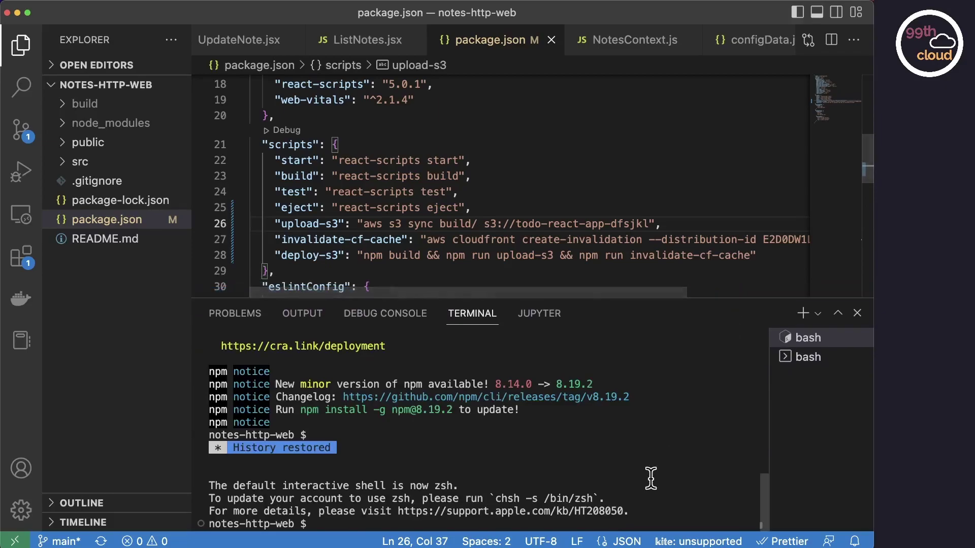
left_click(665, 473)
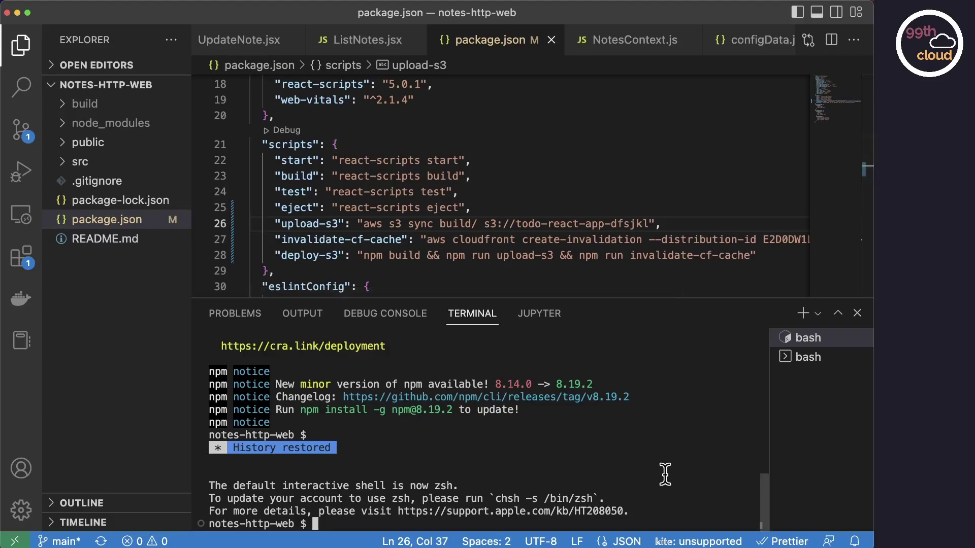
key("ctrl+Right")
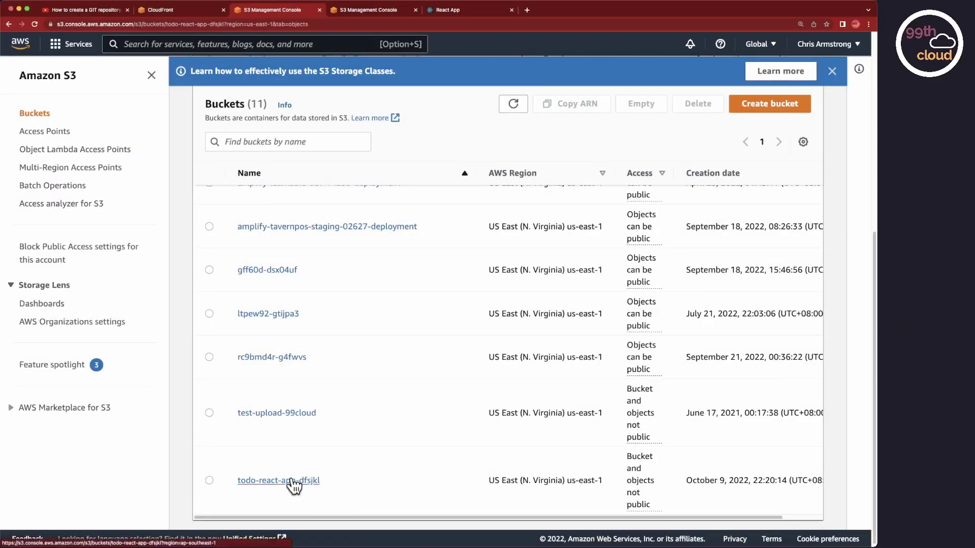
Select all seven objects in todo-react-app-dfsjkl and permanently delete them.
left_click(291, 477)
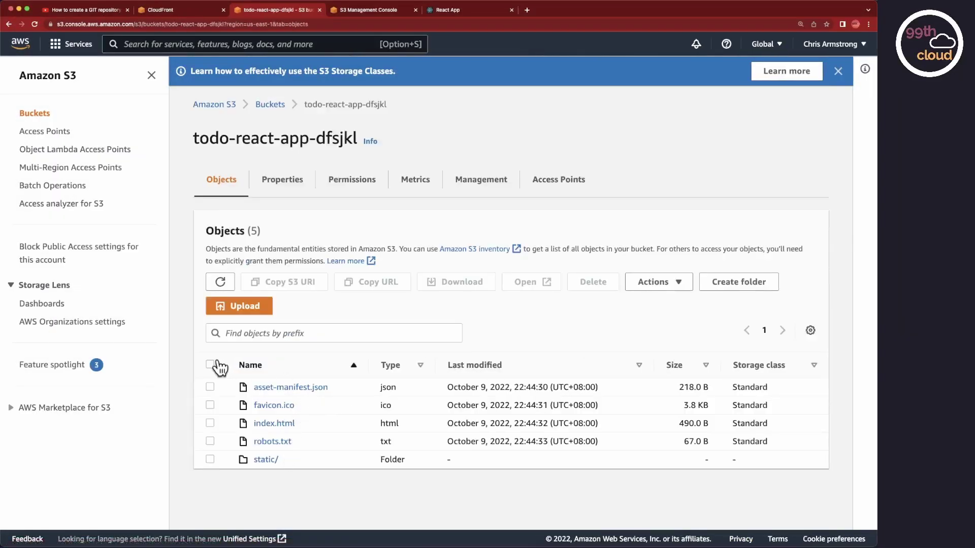
left_click(211, 365)
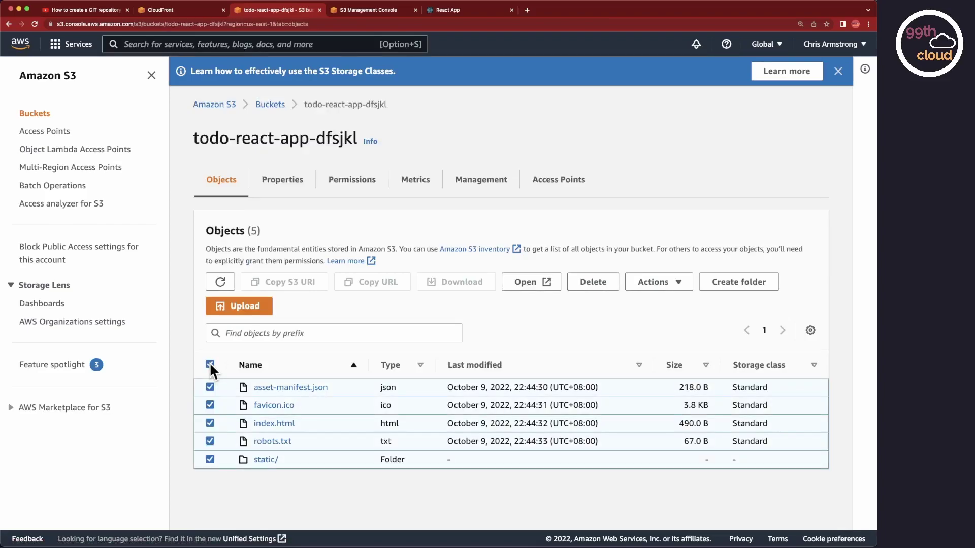
left_click(600, 286)
scroll(332, 248, "down", 2)
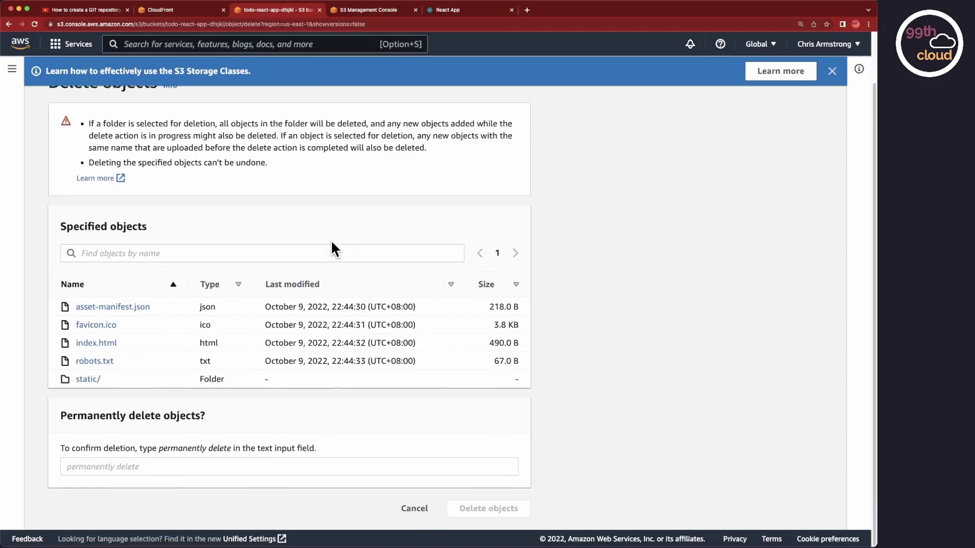
scroll(274, 385, "up", 1)
left_click(241, 484)
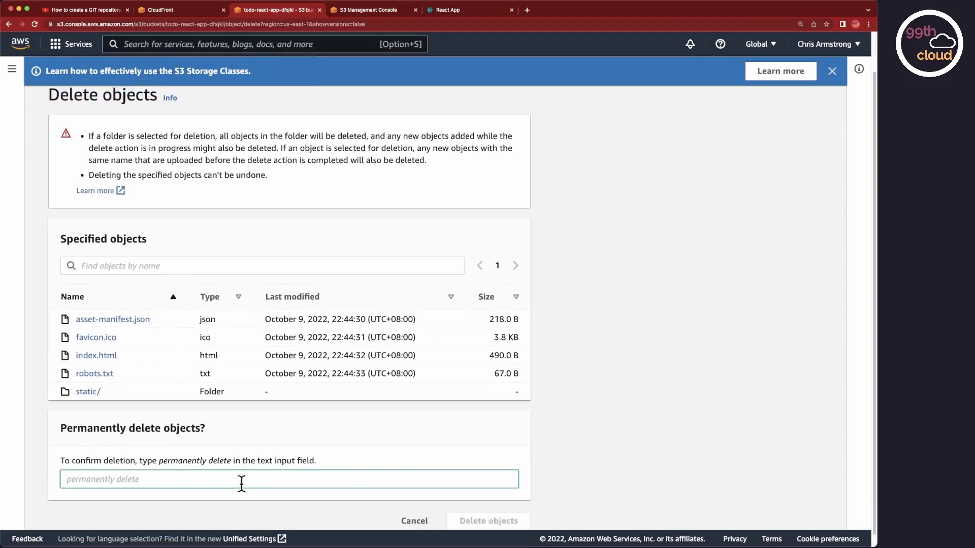
type("permanently ")
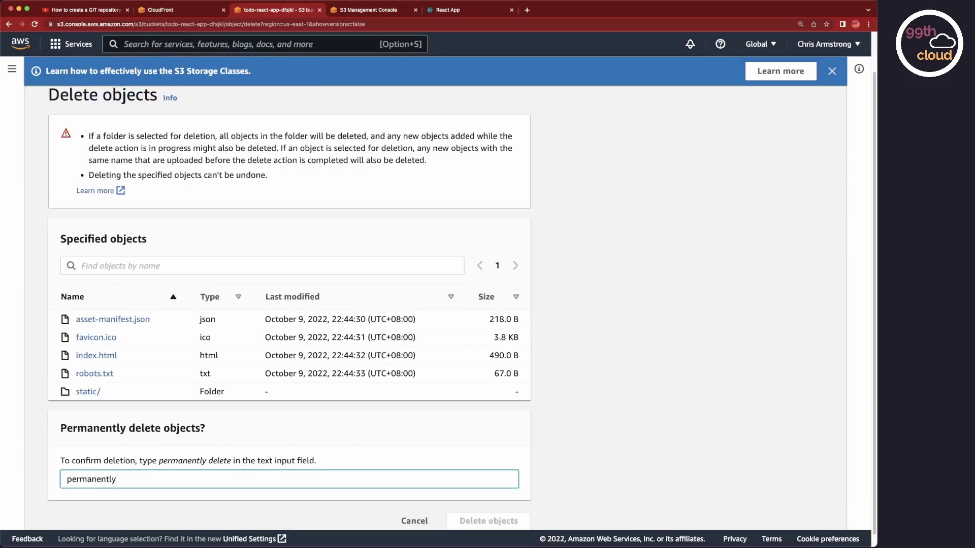
type("delete")
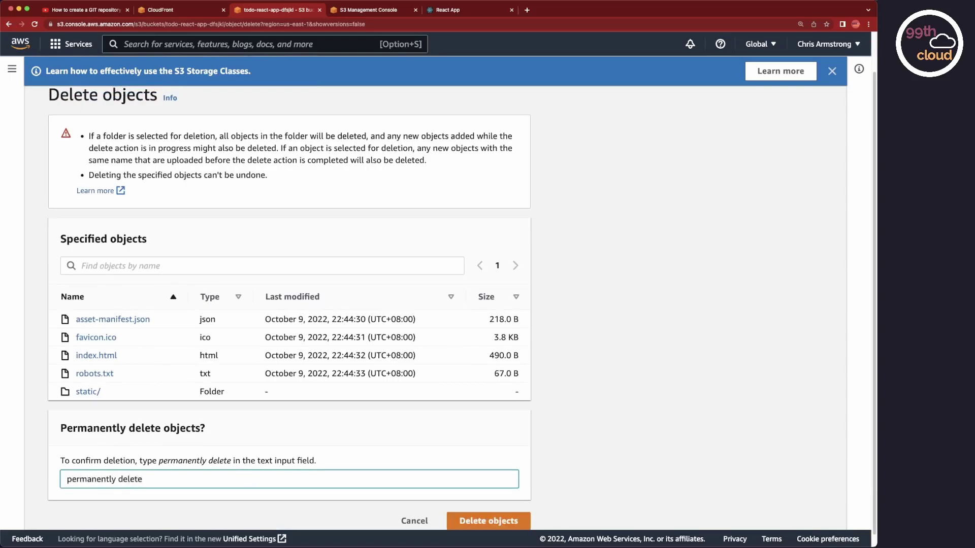
left_click(488, 522)
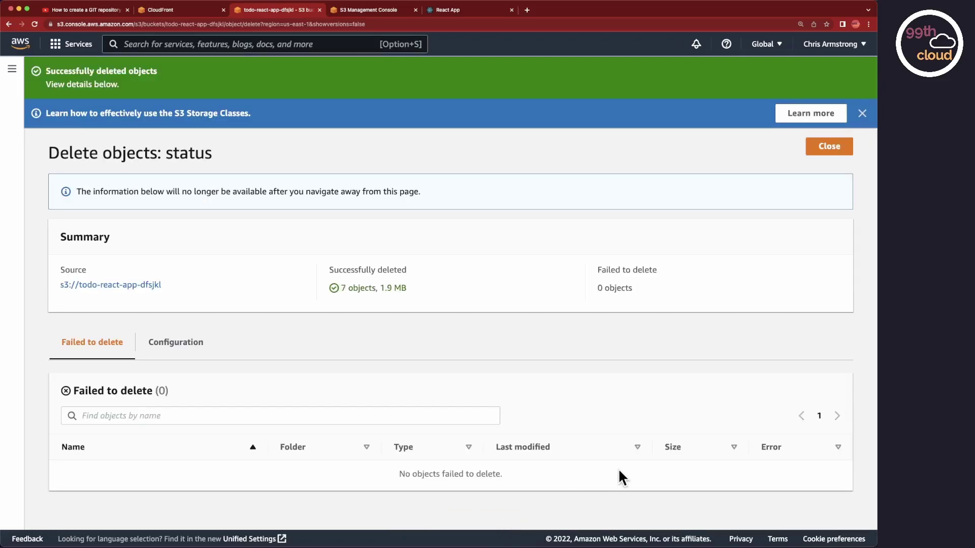
left_click(862, 113)
left_click(828, 117)
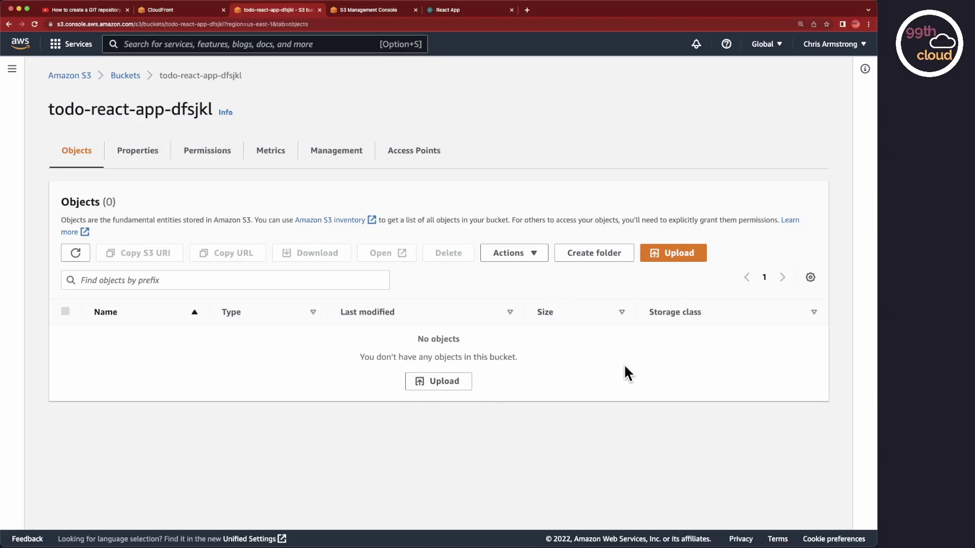
Run npm run deploy-s3, then insert 'run' after npm in the script and save.
key("super+Tab")
type("npm run deploy-")
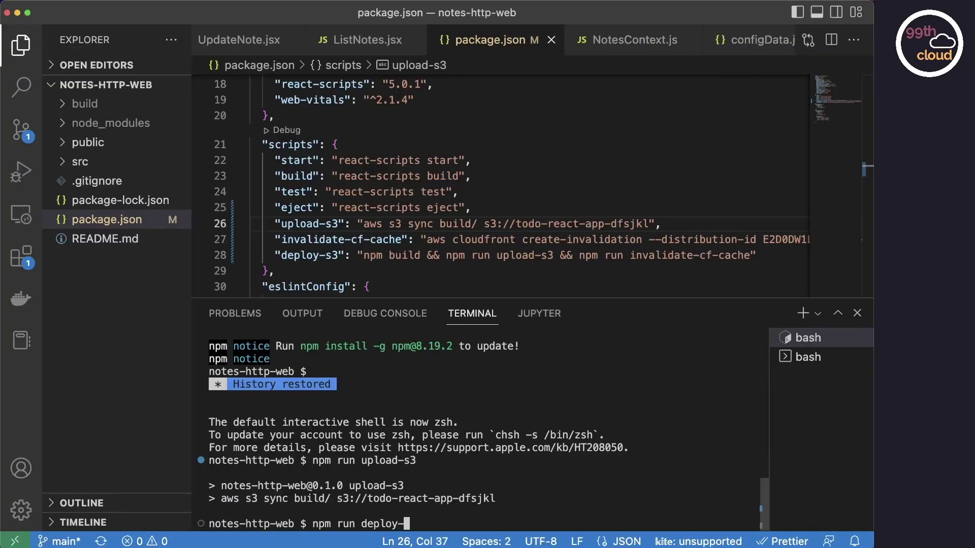
type("s3")
key("Return")
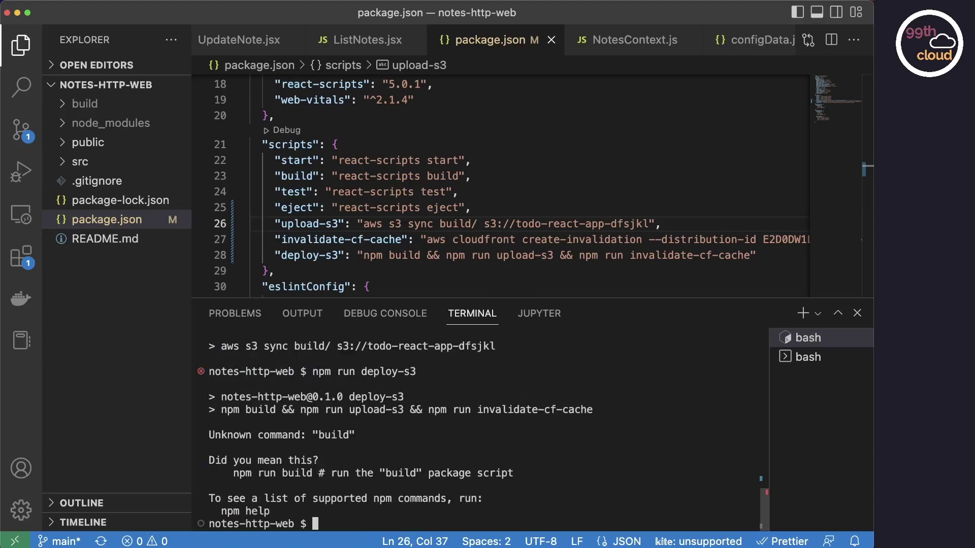
left_click(383, 255)
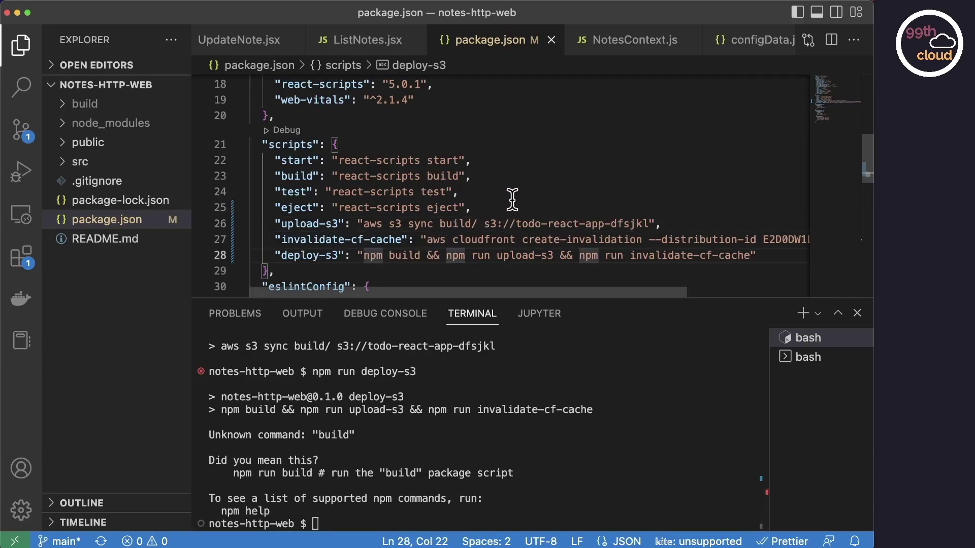
type("run")
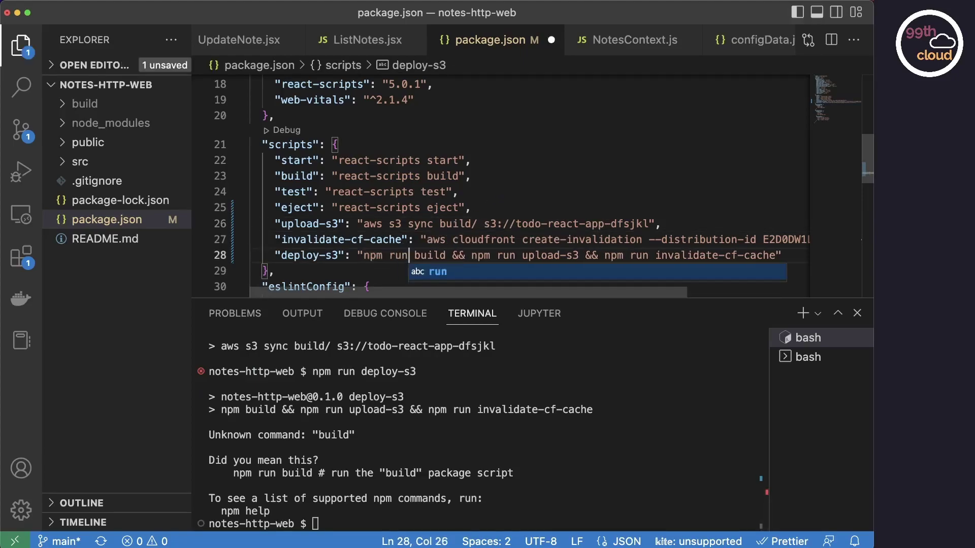
key("ctrl+s")
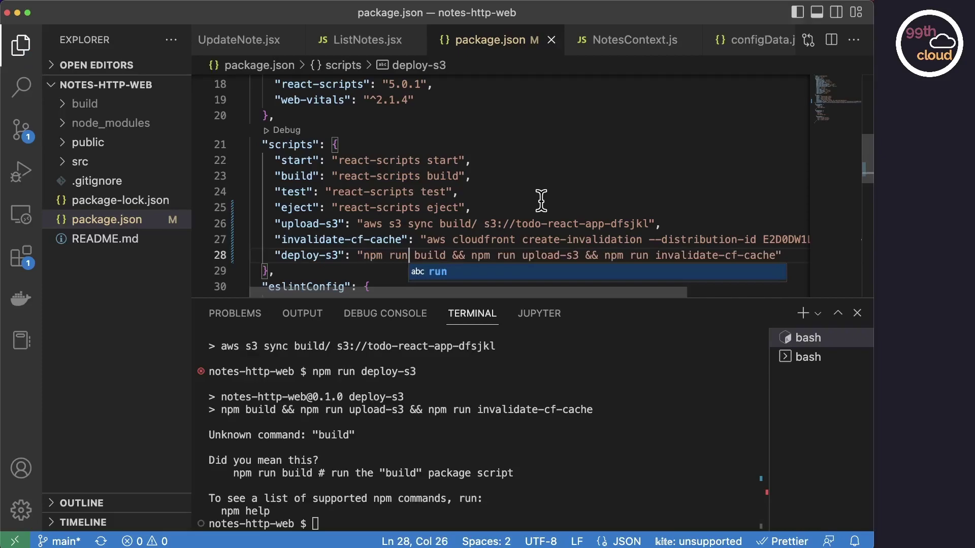
Rerun deploy-s3 to sync the build files and create a /* CloudFront invalidation.
left_click(540, 207)
left_click(579, 344)
key("Up")
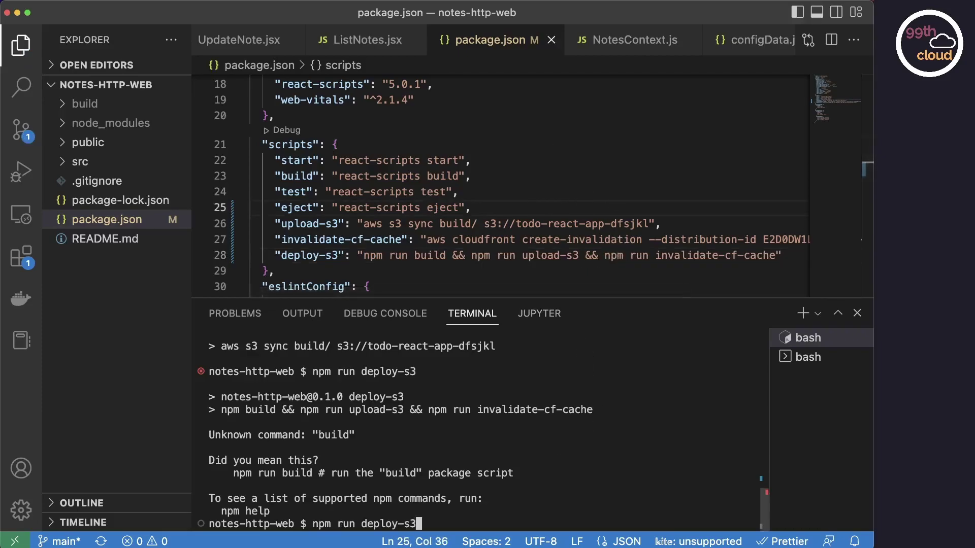
key("Return")
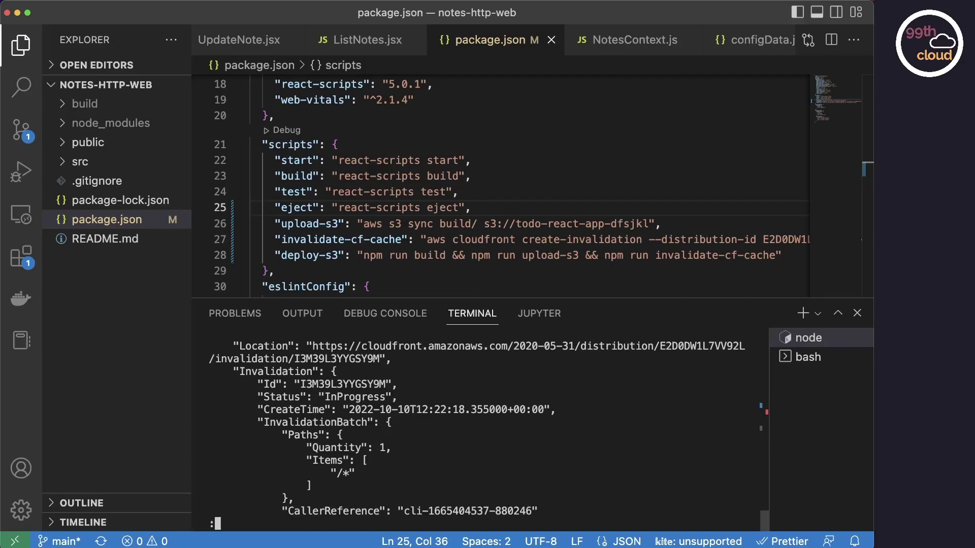
key("Down")
key("Down")
key("Down")
key("q")
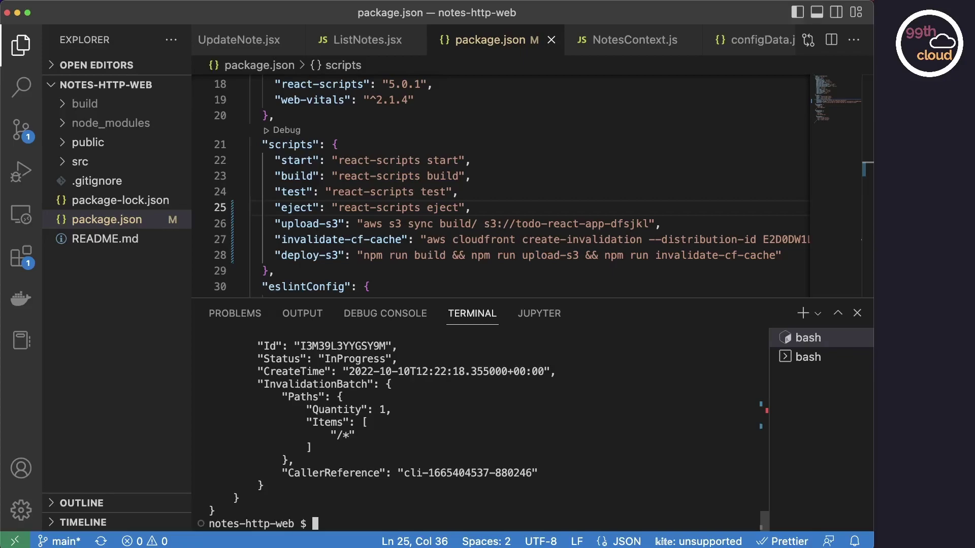
Refresh the todo-react-app-dfsjkl object list to show the five uploaded build files.
key("ctrl+Right")
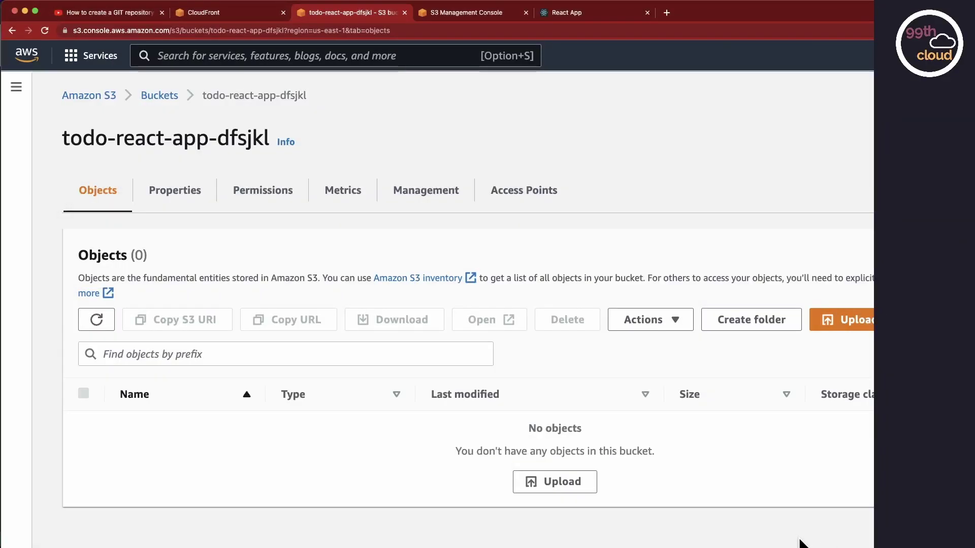
left_click(96, 319)
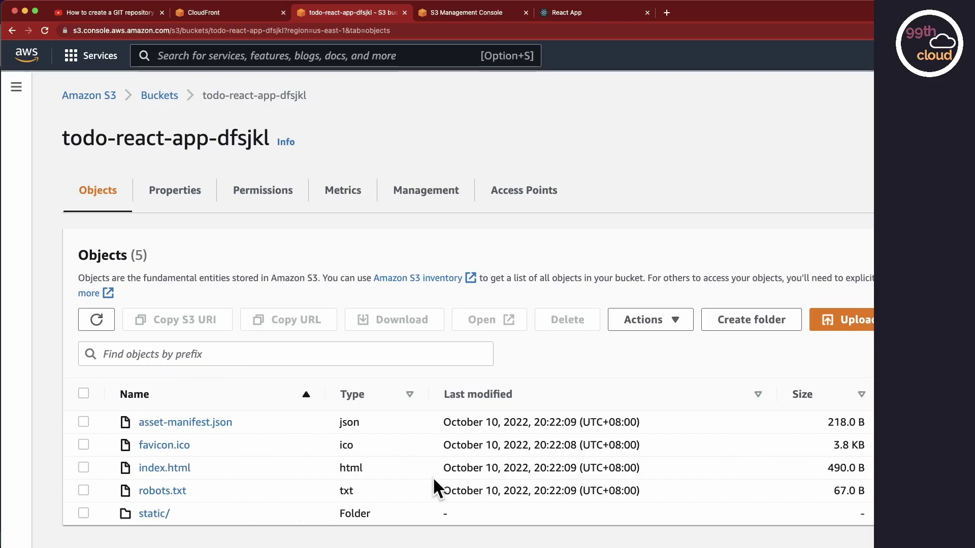
Reload the CloudFront notes site and highlight the new note 'Hi this is a new note'.
left_click(566, 13)
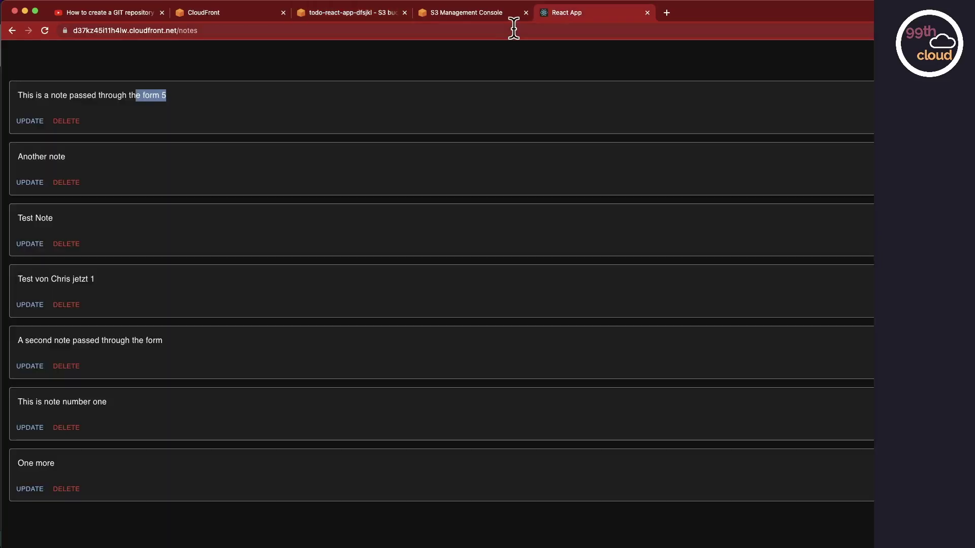
left_click(183, 31)
key("Return")
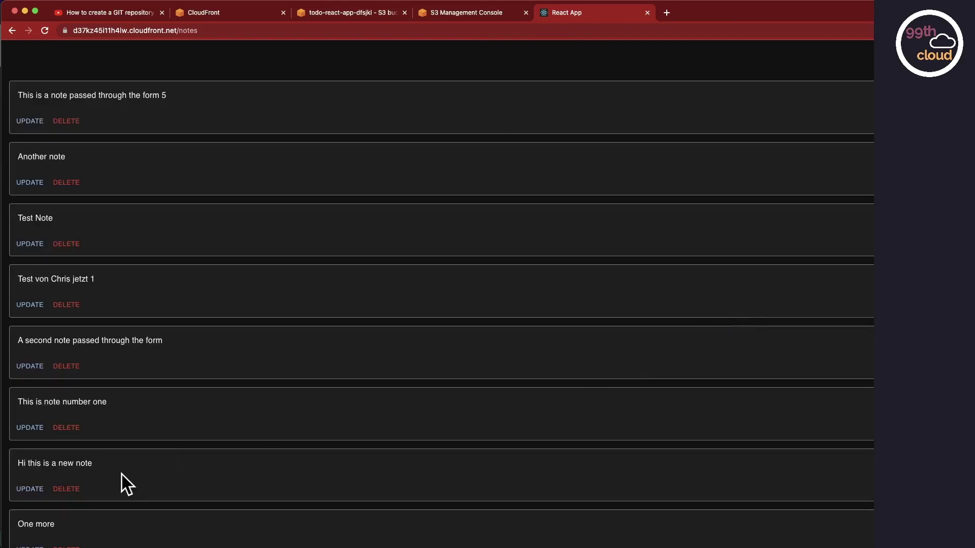
left_click_drag(94, 463, 17, 464)
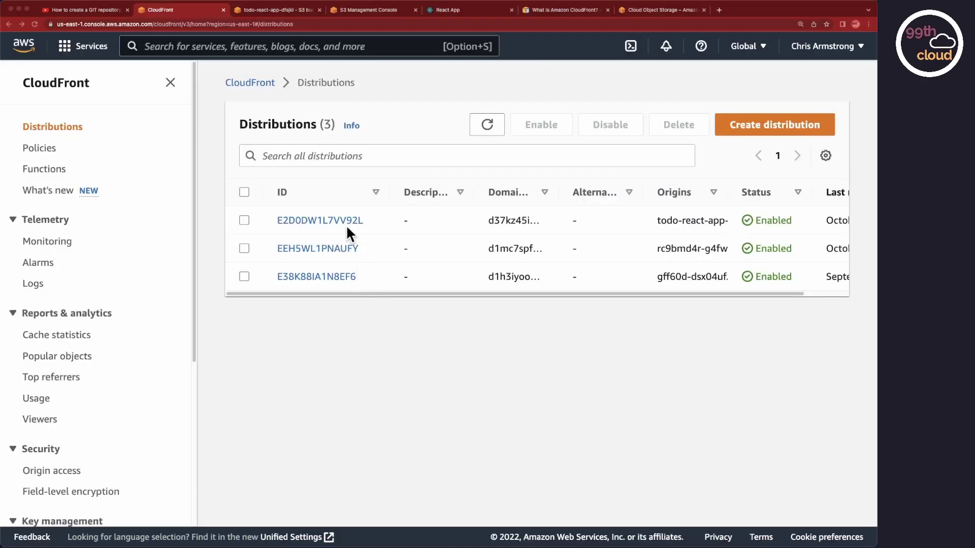
View invalidation I3M39L3YYGSY9M for /* on distribution E2D0DW1L7VV92L and confirm it Completed.
left_click(321, 220)
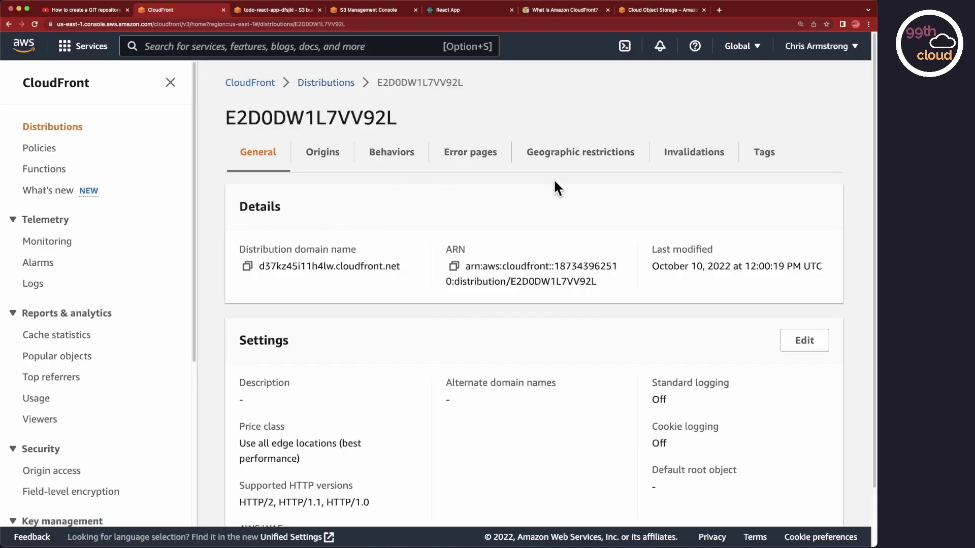
left_click(694, 151)
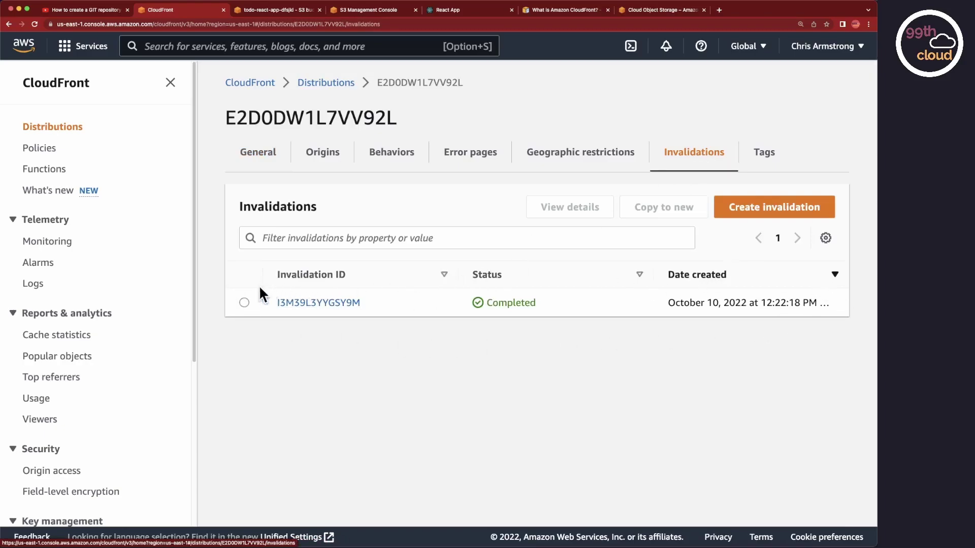
left_click(335, 302)
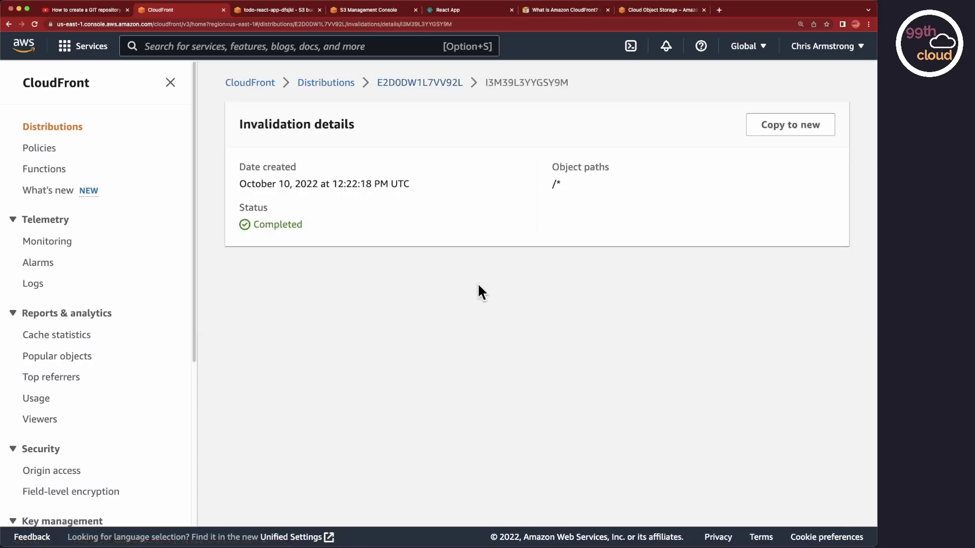